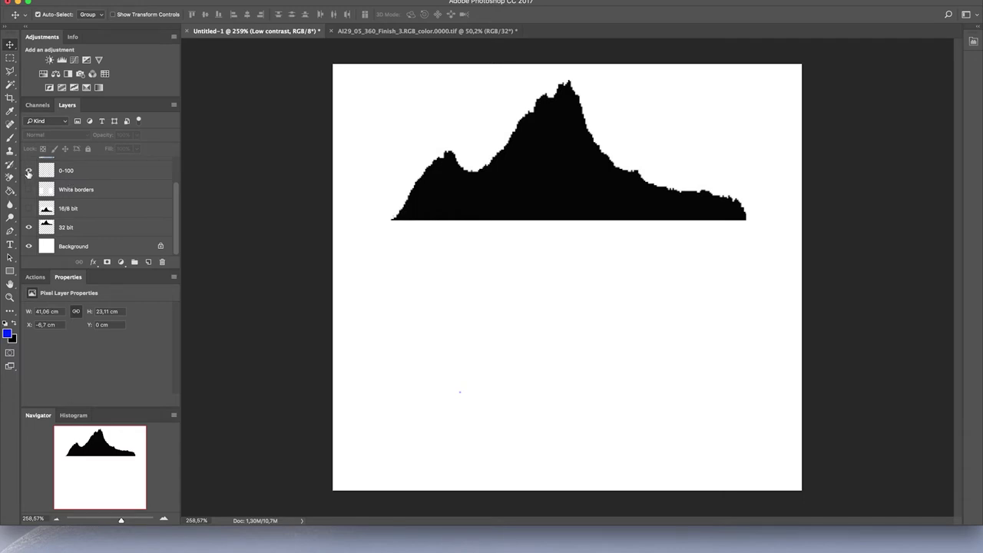
Turn on the 0-100, White borders and 16/8 bit layers in the Layers panel
left_click_drag(29, 172, 28, 209)
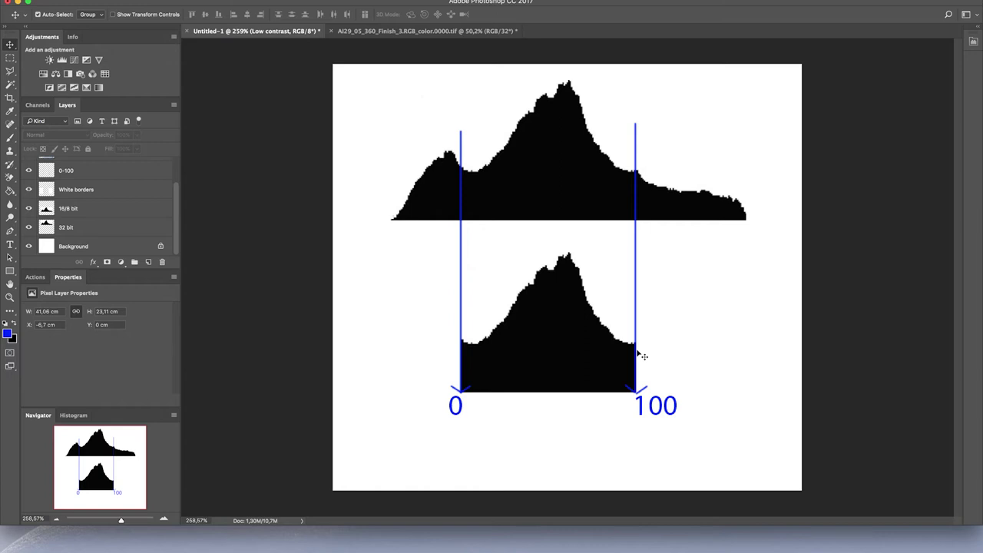
Free-transform the 16/8 bit histogram layer so its edges meet the 0 and 100 lines
left_click(69, 210)
key("ctrl+t")
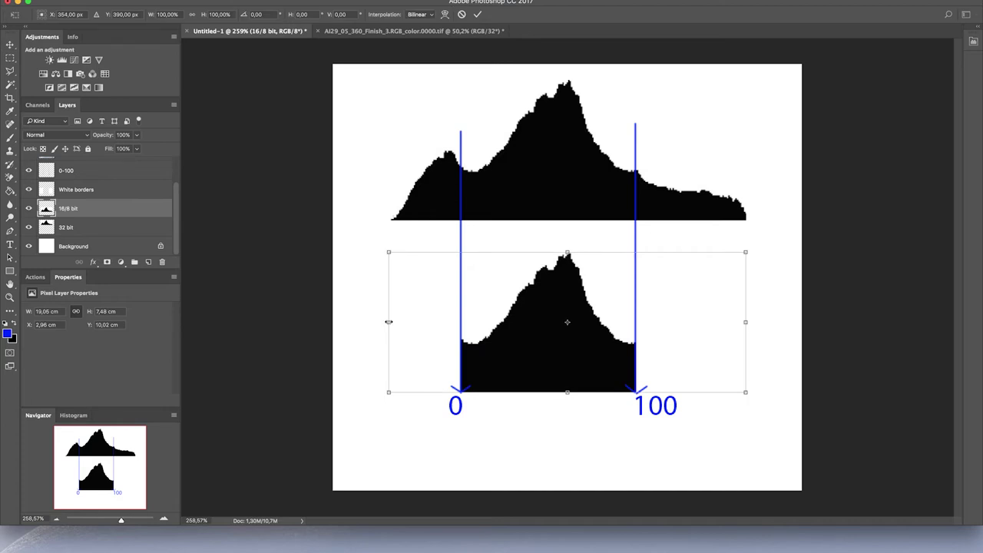
left_click_drag(388, 322, 452, 322)
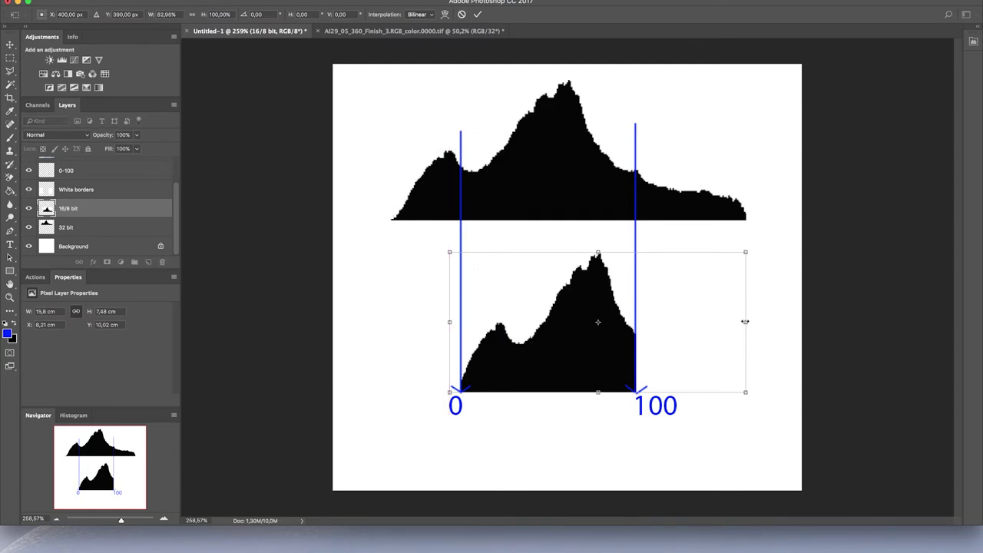
left_click_drag(745, 322, 635, 322)
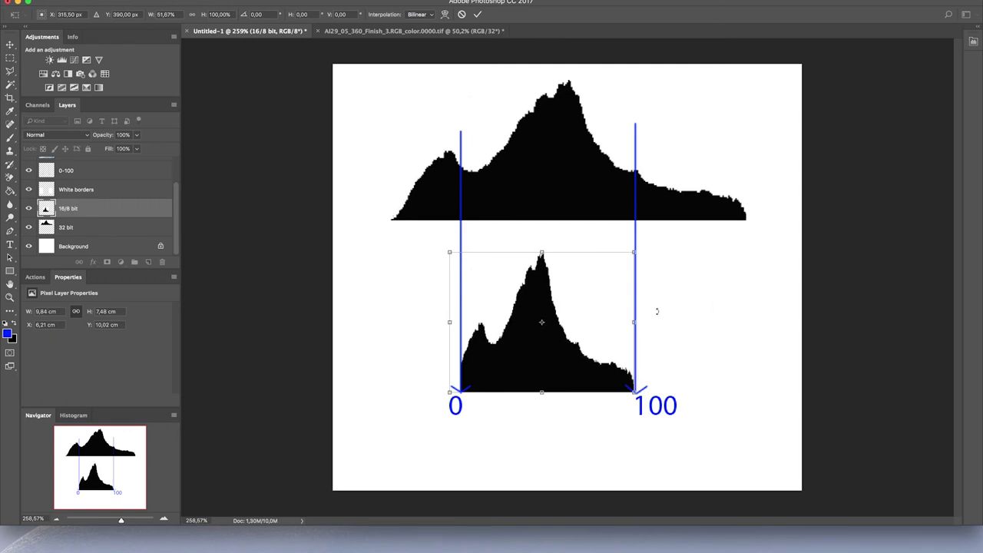
key("Return")
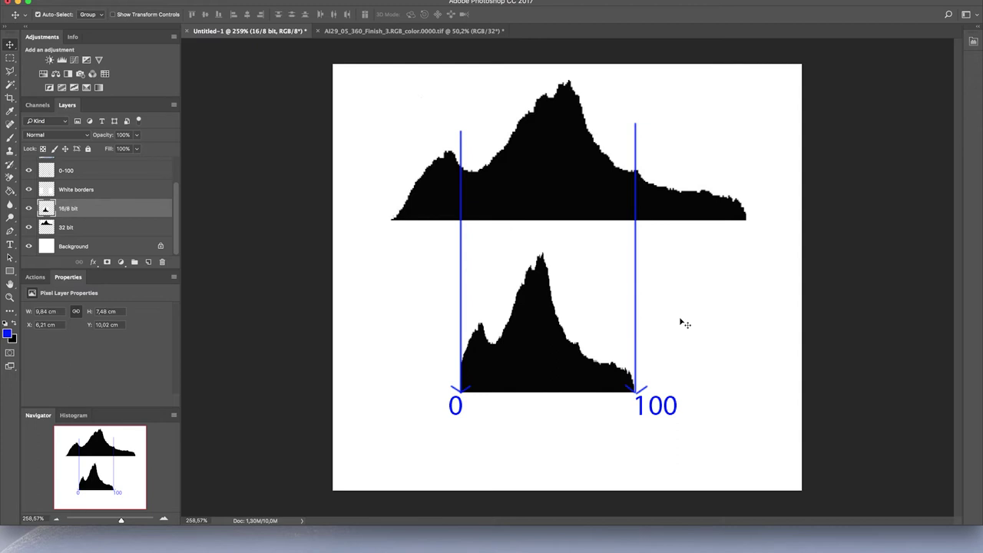
Show the High contrast and Low contrast photo layers
scroll(126, 207, "up", 2)
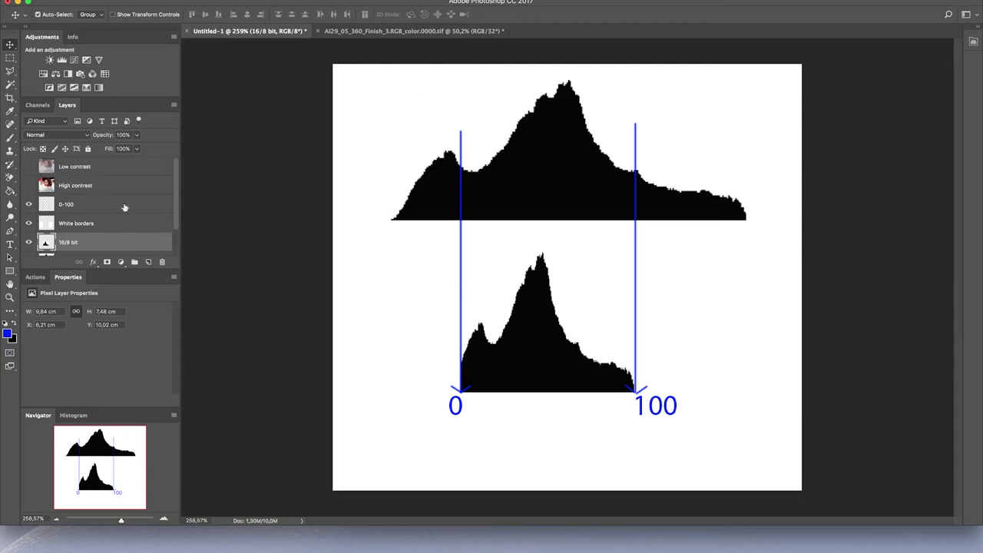
left_click(28, 185)
left_click(28, 166)
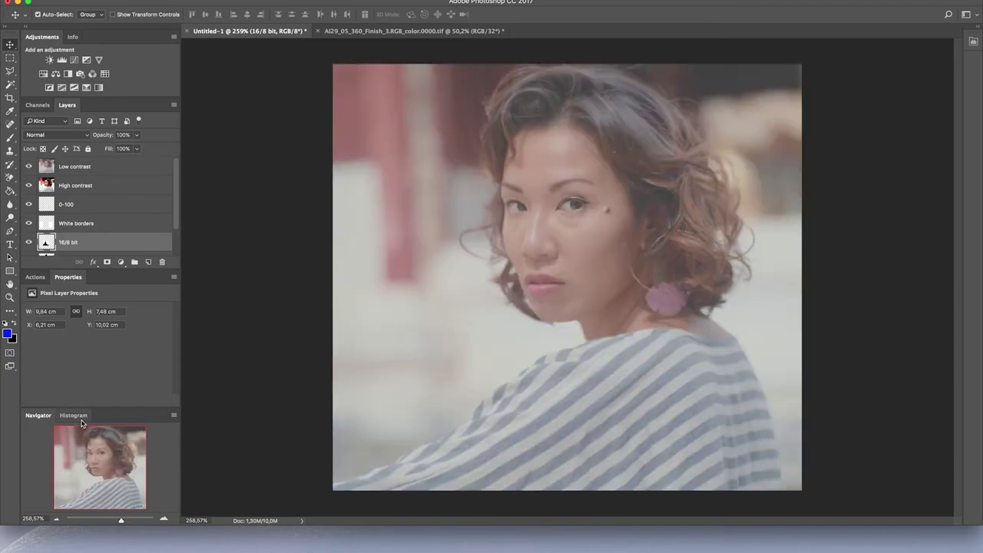
Float the Histogram panel in Expanded View showing the Luminosity channel
left_click_drag(80, 415, 223, 93)
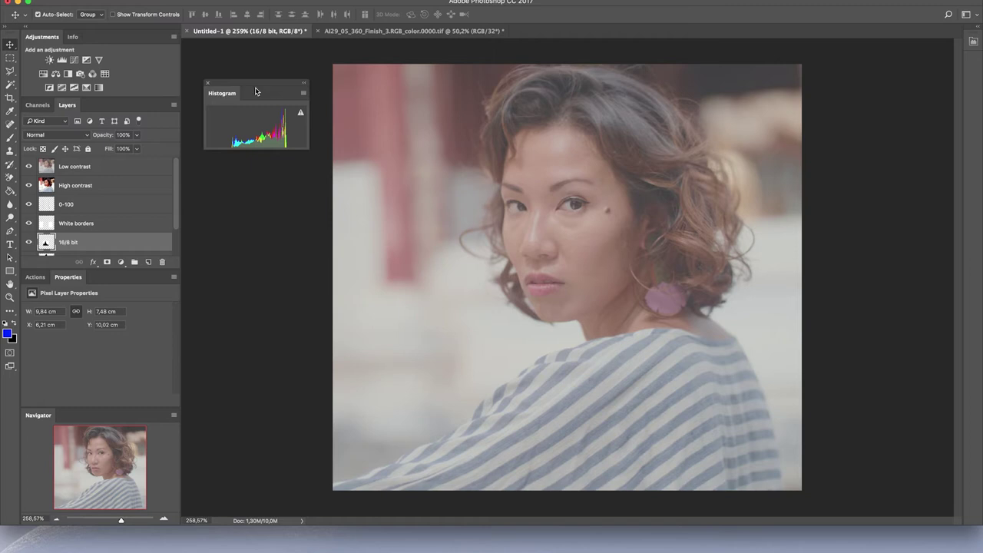
left_click(304, 95)
left_click(351, 125)
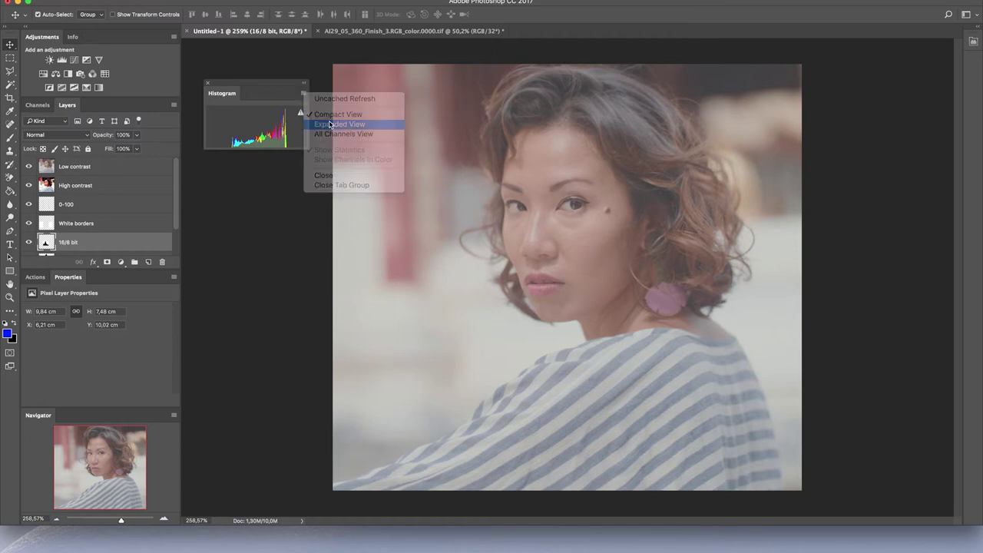
left_click(243, 112)
left_click(246, 100)
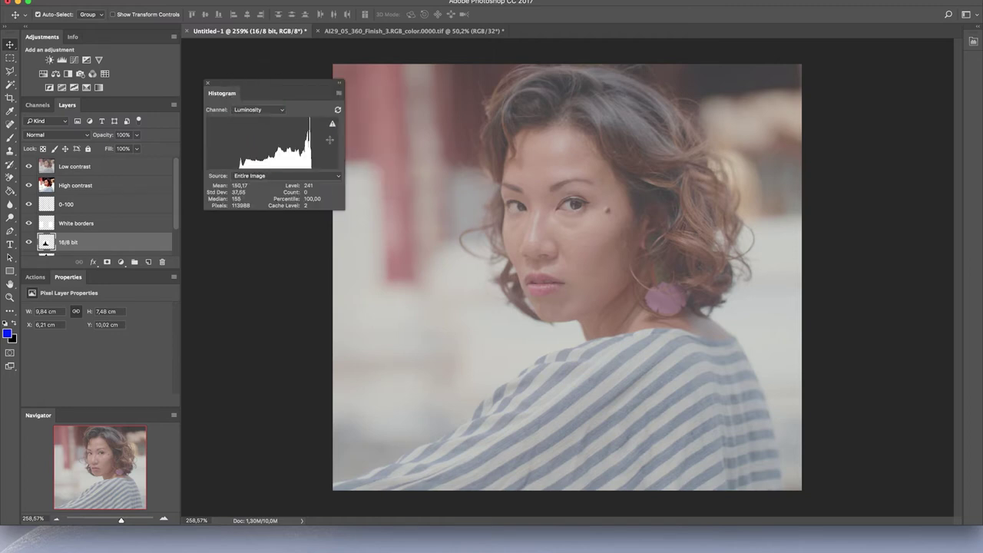
left_click_drag(293, 89, 260, 68)
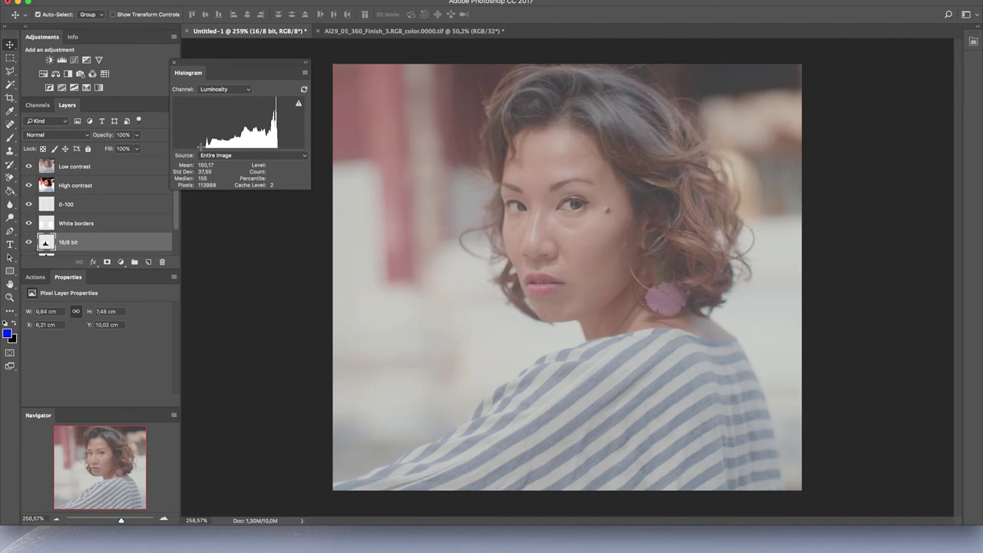
Compare the high contrast photo, dock the Histogram beside Navigator, then hide both photos
left_click(29, 167)
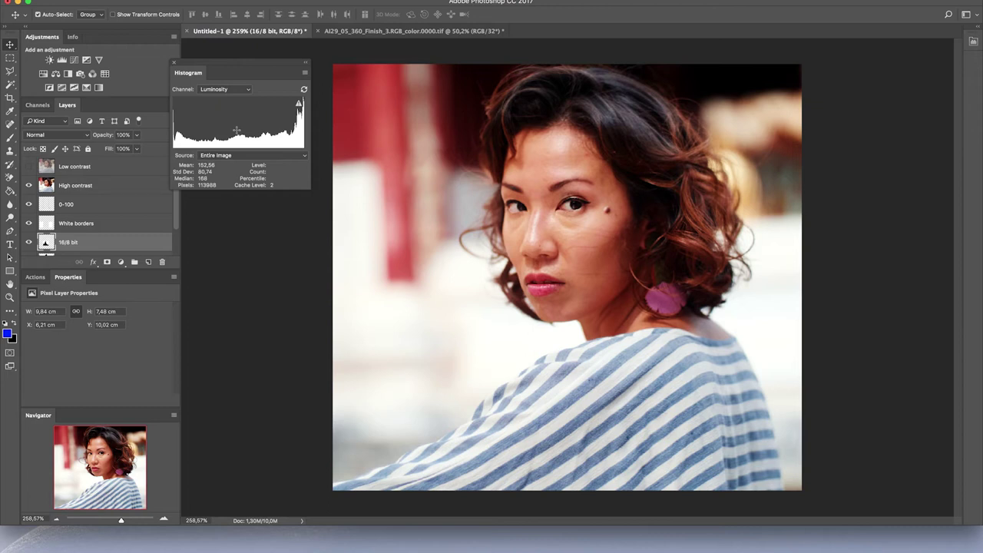
left_click_drag(175, 66, 74, 420)
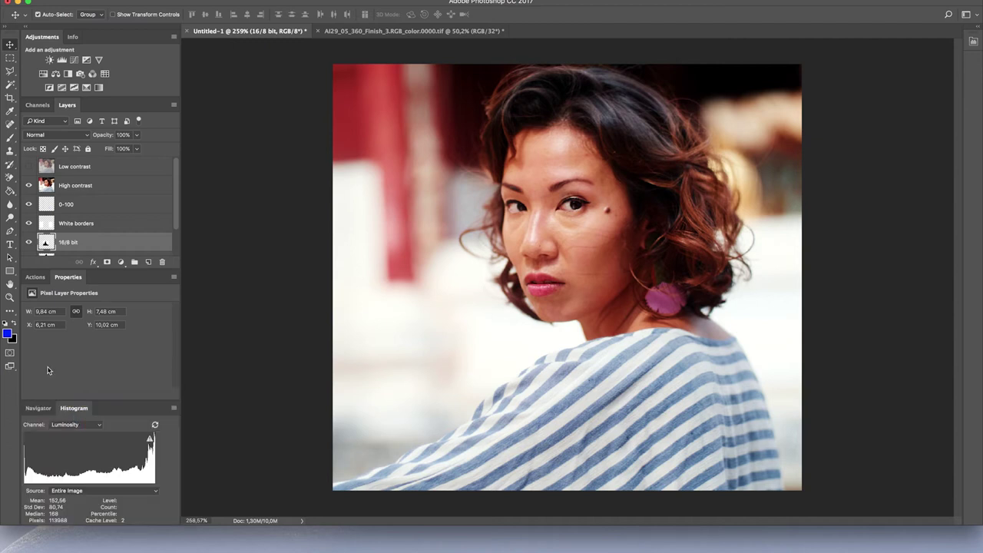
left_click(29, 186)
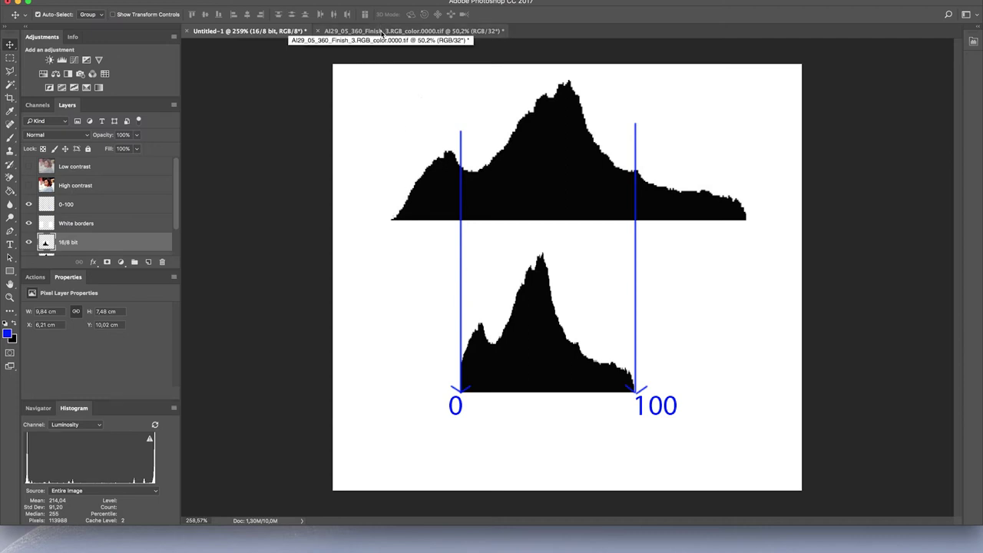
Switch to the AI29_05_360 panorama and check its 32-bit mode under Image > Mode
left_click(382, 31)
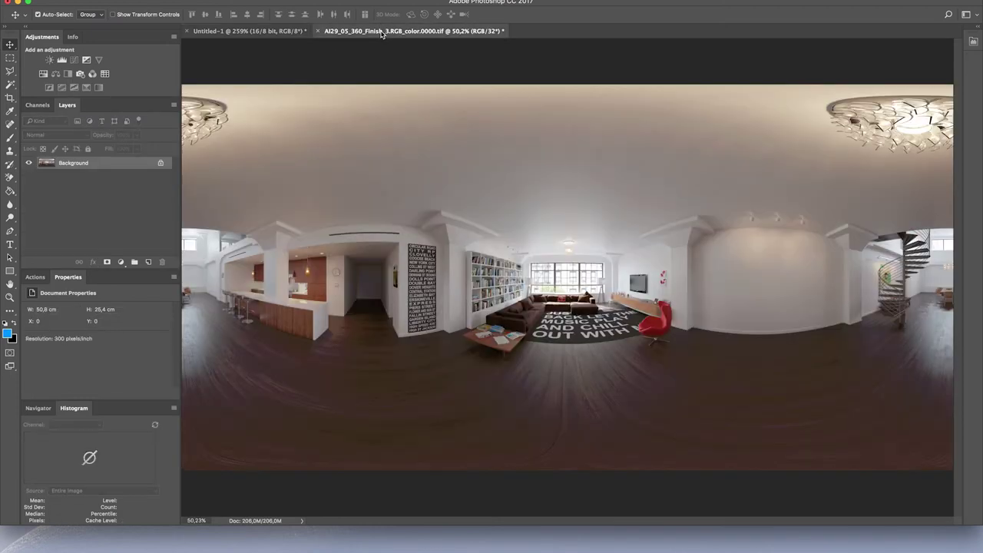
left_click(154, 1)
mouse_move(154, 3)
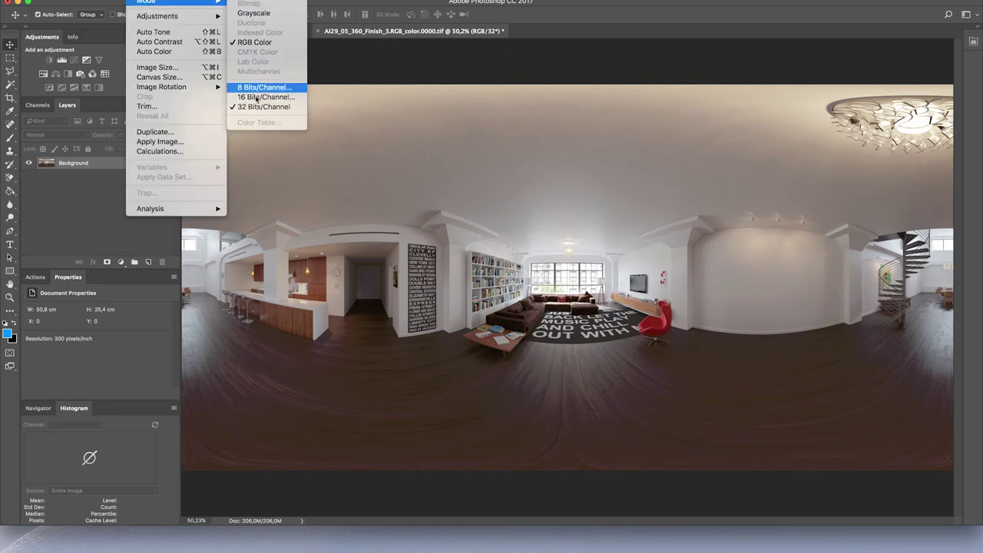
left_click(373, 60)
Zoom in on the panorama's overexposed window
scroll(574, 278, "up", 10)
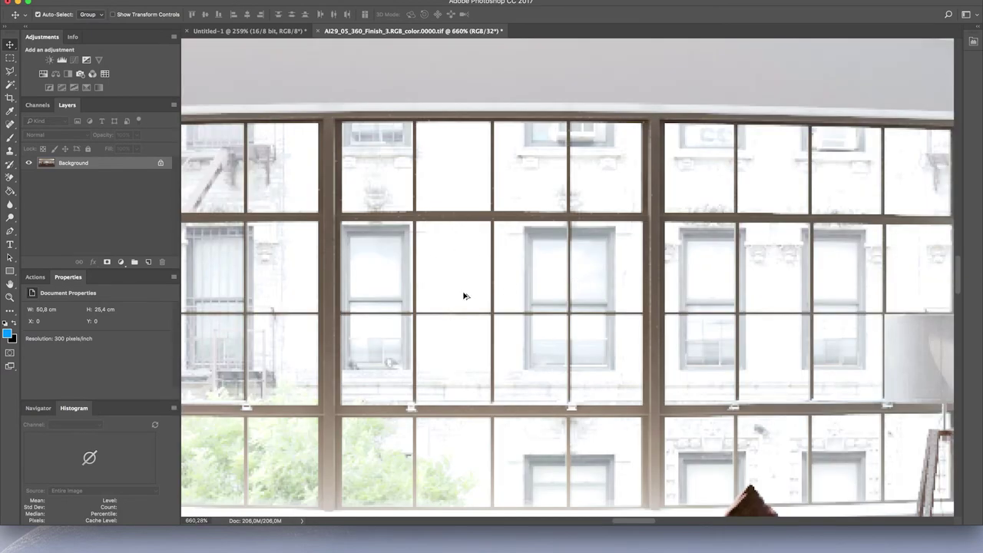
scroll(467, 295, "down", 8)
scroll(551, 383, "down", 2)
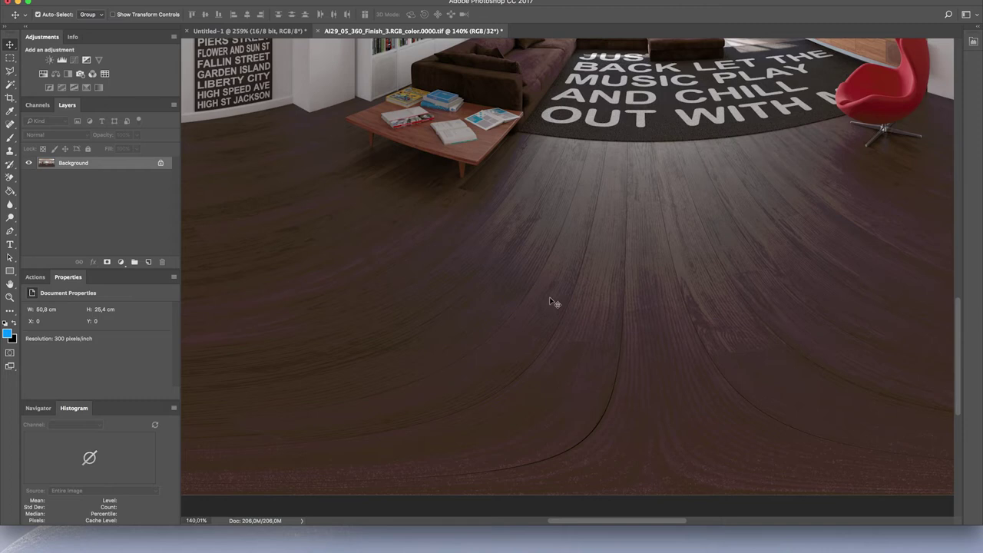
scroll(554, 303, "down", 10)
scroll(619, 252, "up", 15)
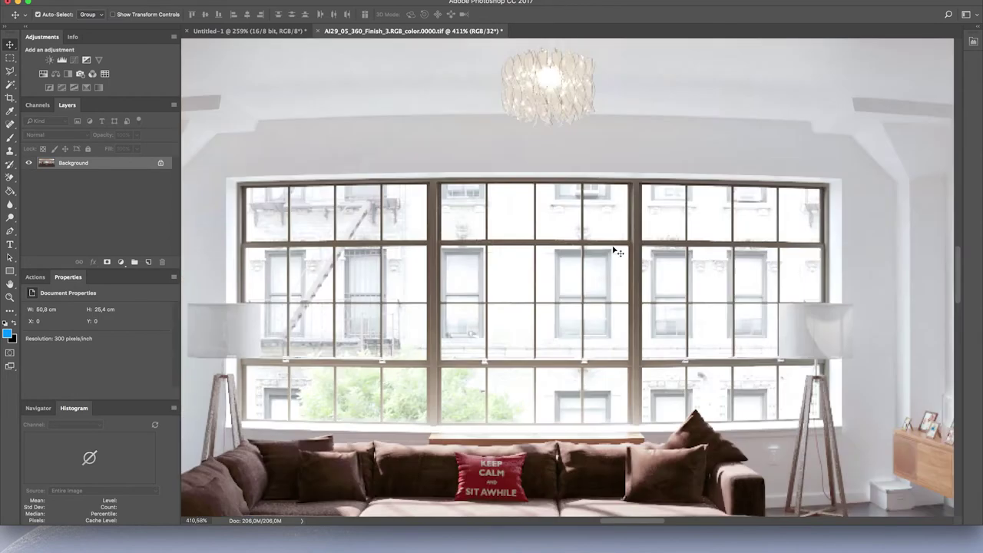
scroll(618, 252, "right", 1)
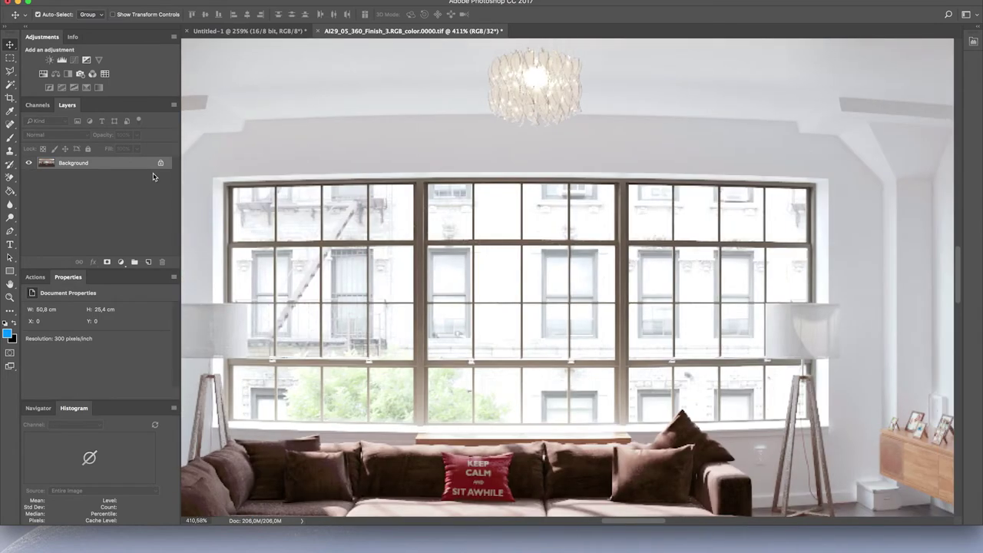
Add a Levels adjustment layer with its Output white level lowered to 202
left_click(63, 62)
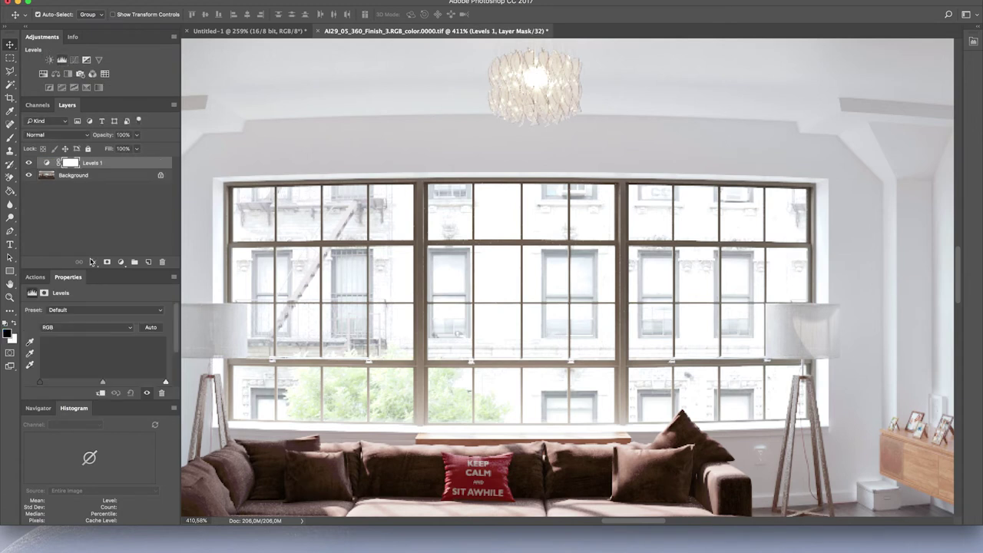
left_click_drag(89, 270, 86, 214)
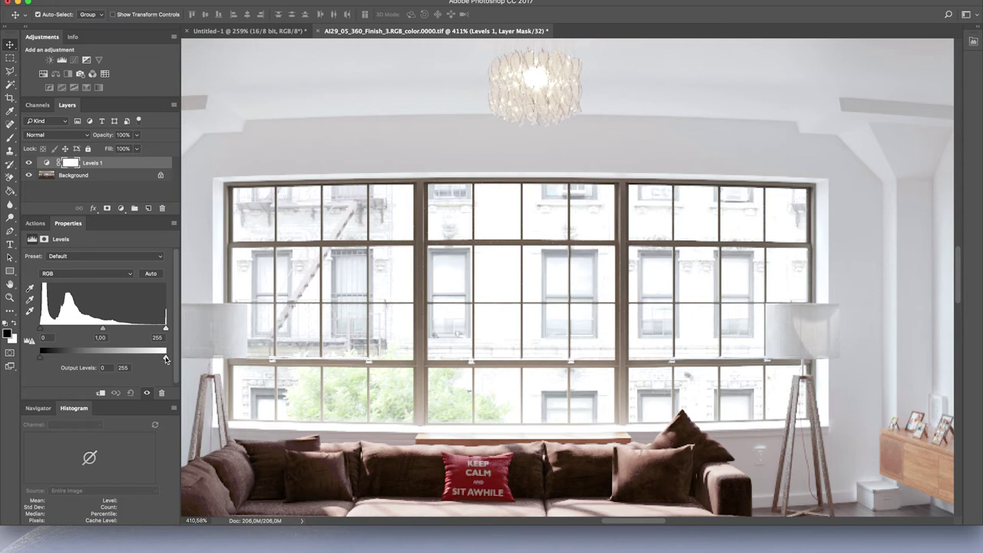
left_click_drag(166, 359, 162, 359)
left_click_drag(162, 360, 140, 360)
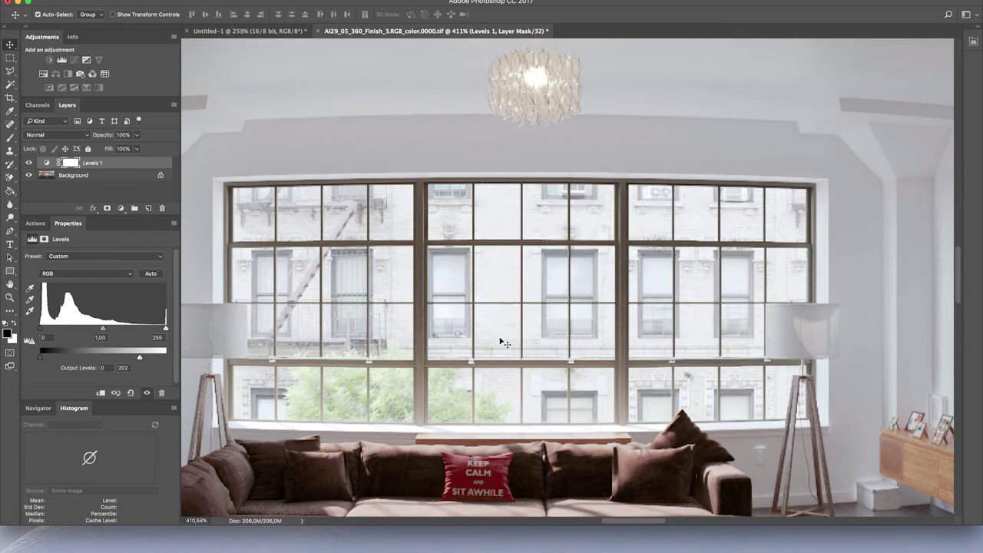
scroll(504, 343, "down", 5)
Set the Levels 1 Output black slider to 24, compressing tones to 24–202
scroll(507, 337, "down", 3)
scroll(511, 330, "up", 3)
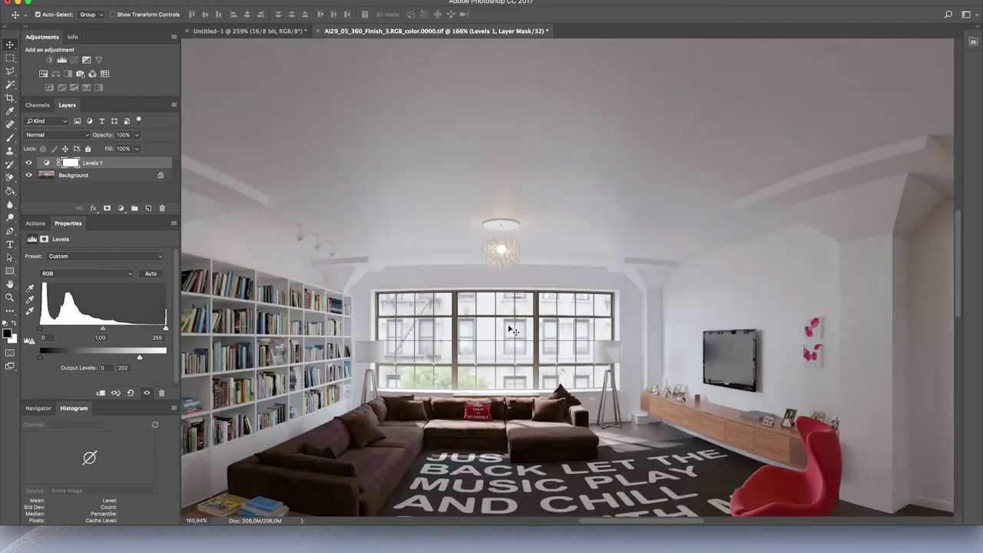
scroll(511, 330, "down", 5)
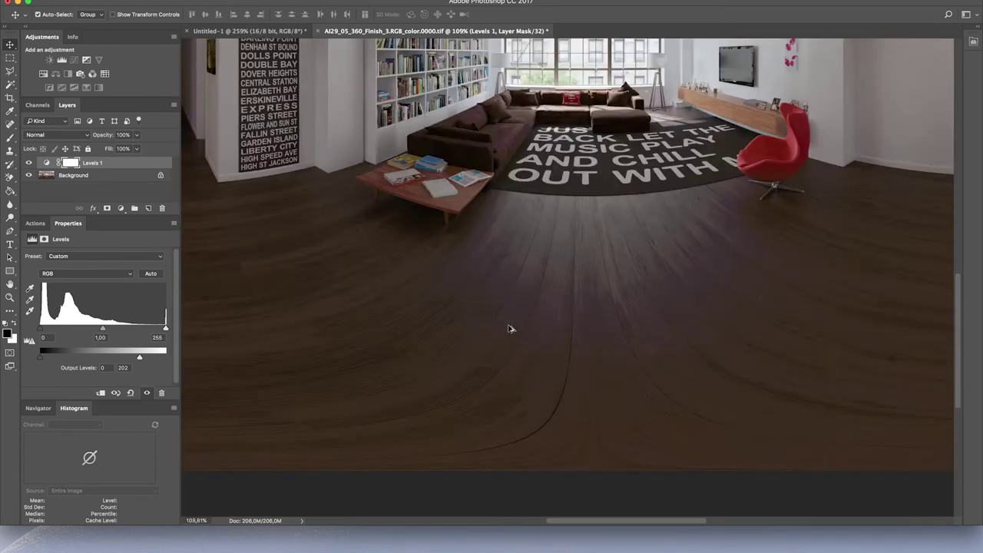
scroll(511, 331, "down", 5)
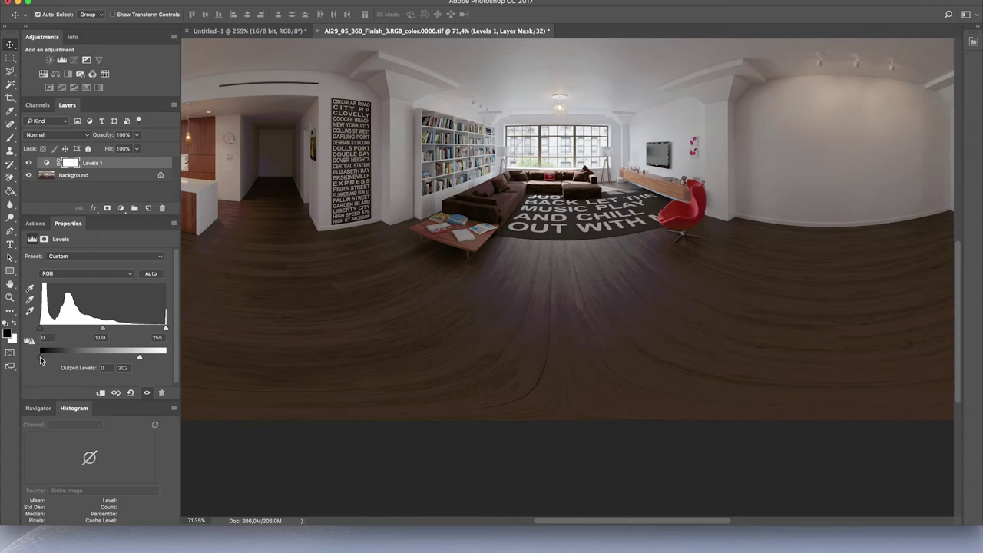
left_click_drag(42, 359, 52, 358)
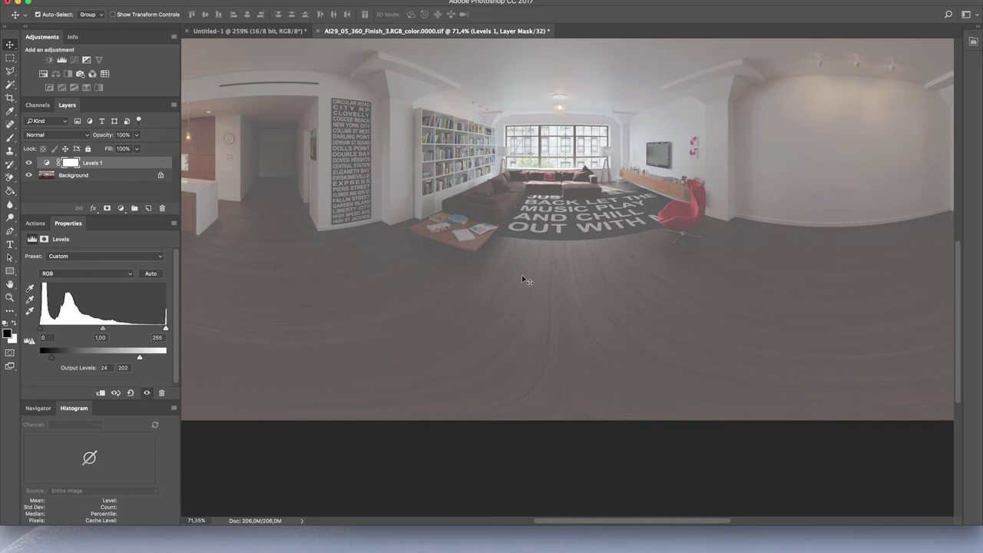
scroll(528, 166, "up", 5)
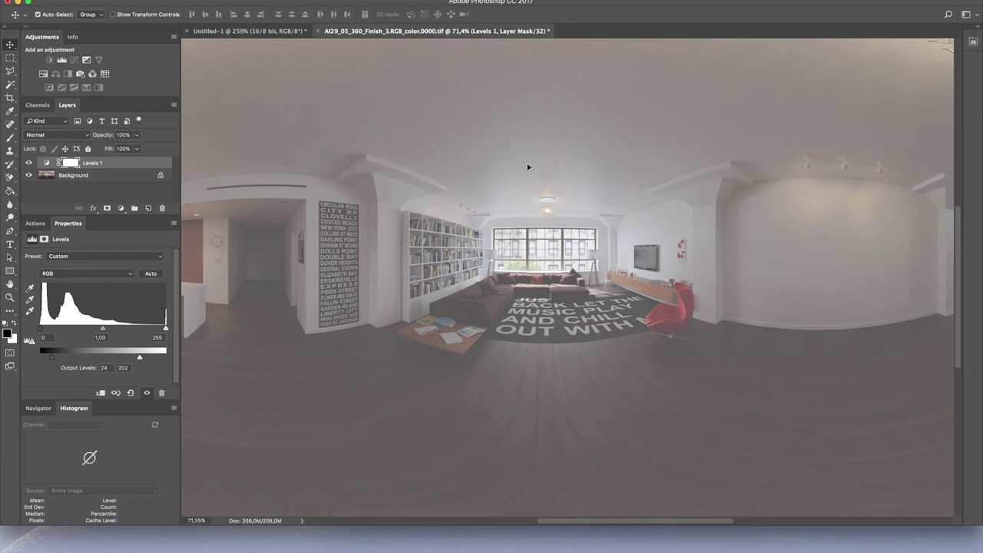
scroll(528, 166, "down", 3)
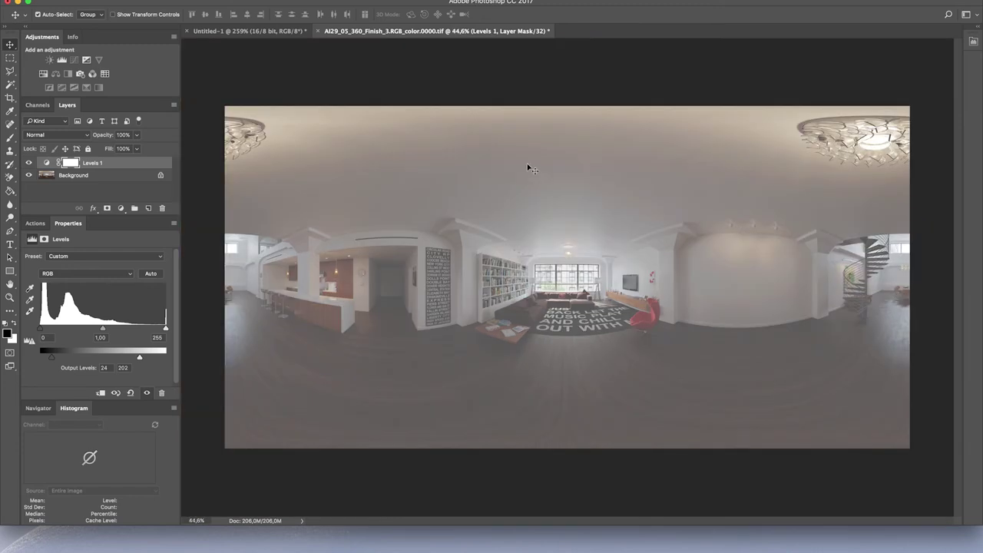
Convert to 16 Bits/Channel, merging layers and using HDR Toning's Exposure and Gamma method
left_click(146, 1)
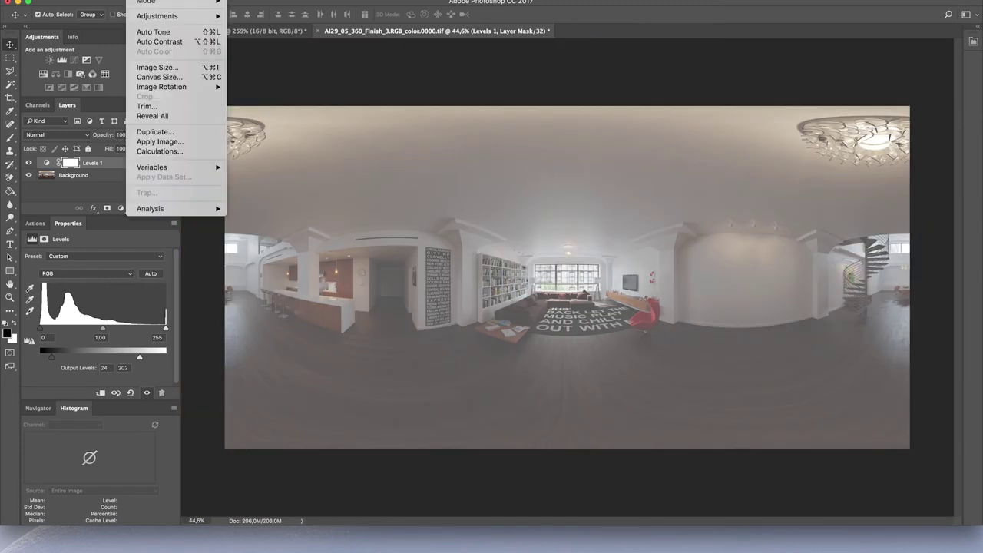
mouse_move(146, 2)
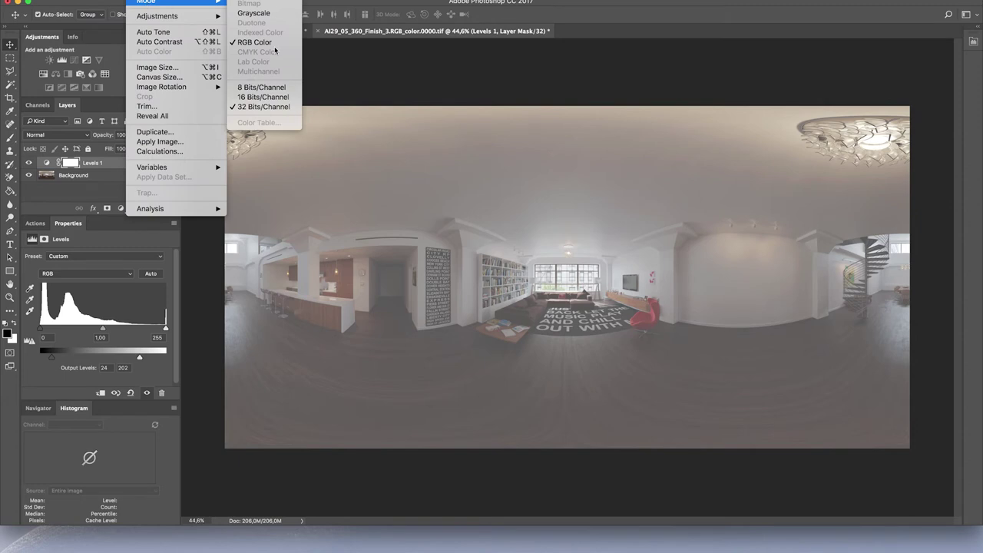
left_click(274, 98)
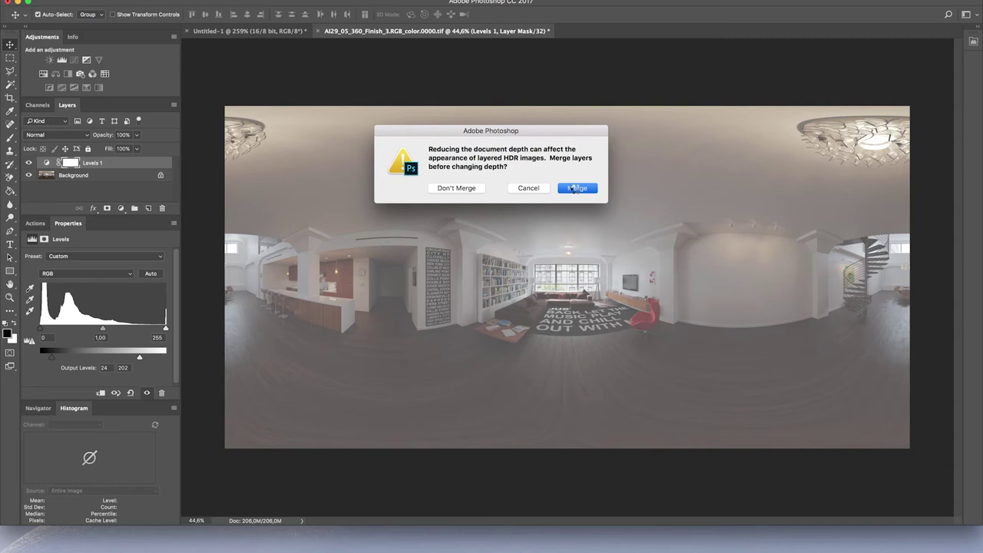
left_click(575, 188)
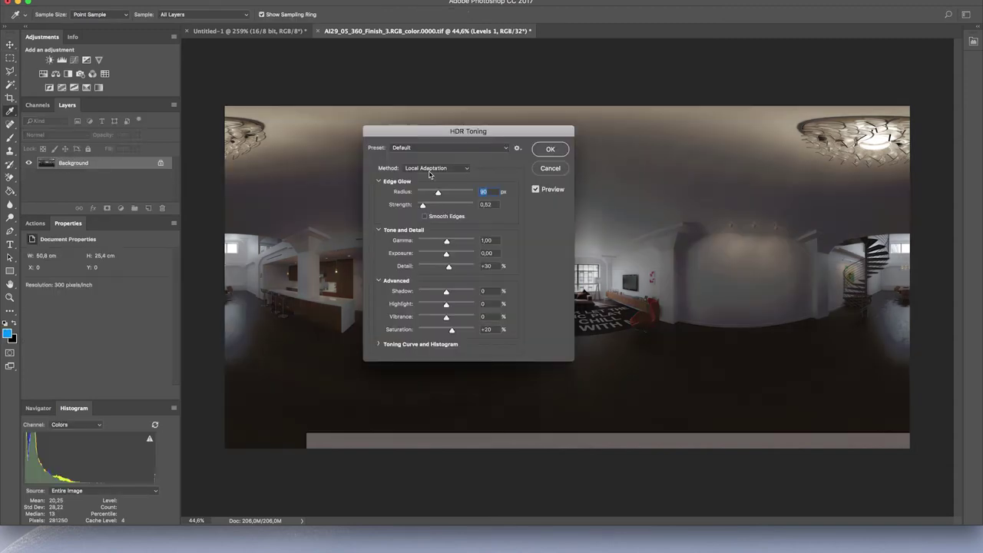
left_click(430, 171)
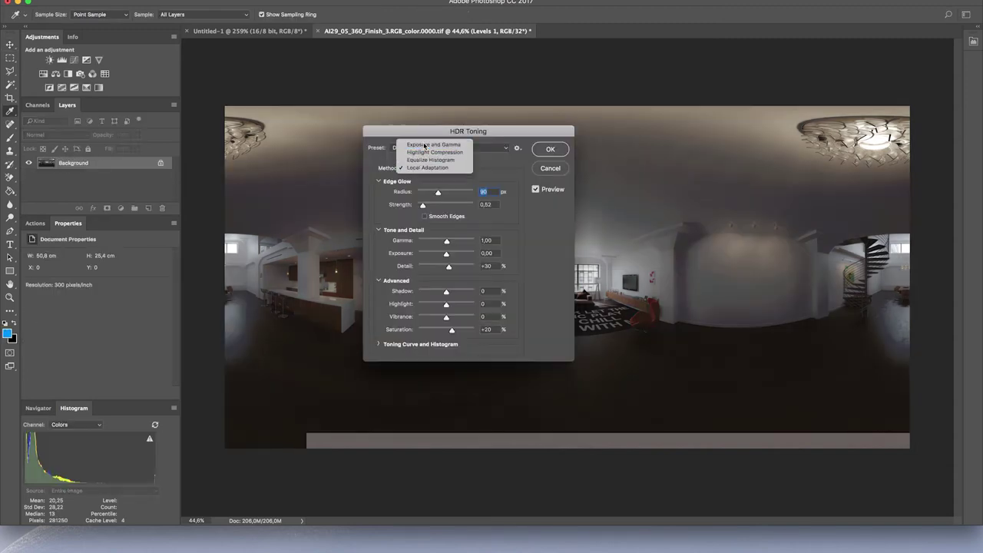
left_click(425, 146)
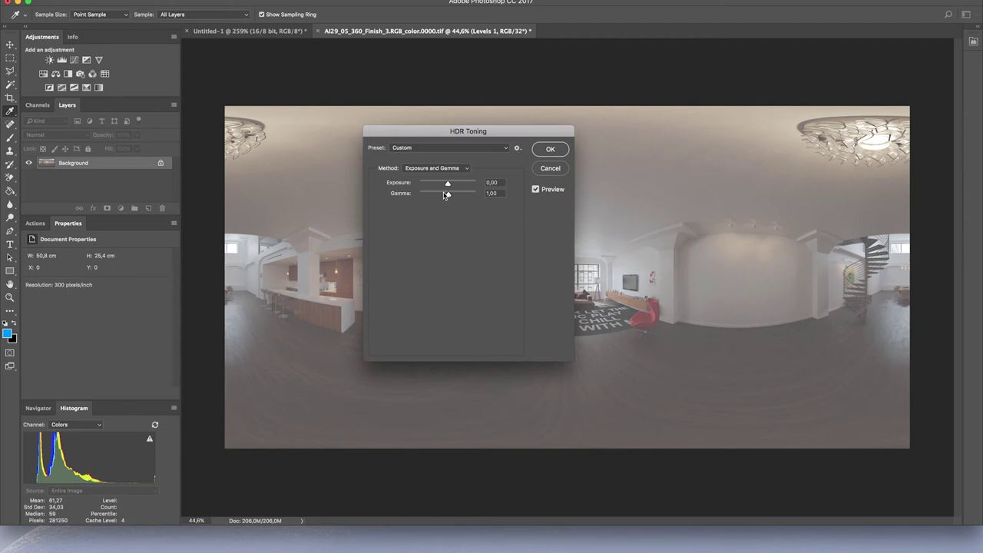
left_click(550, 150)
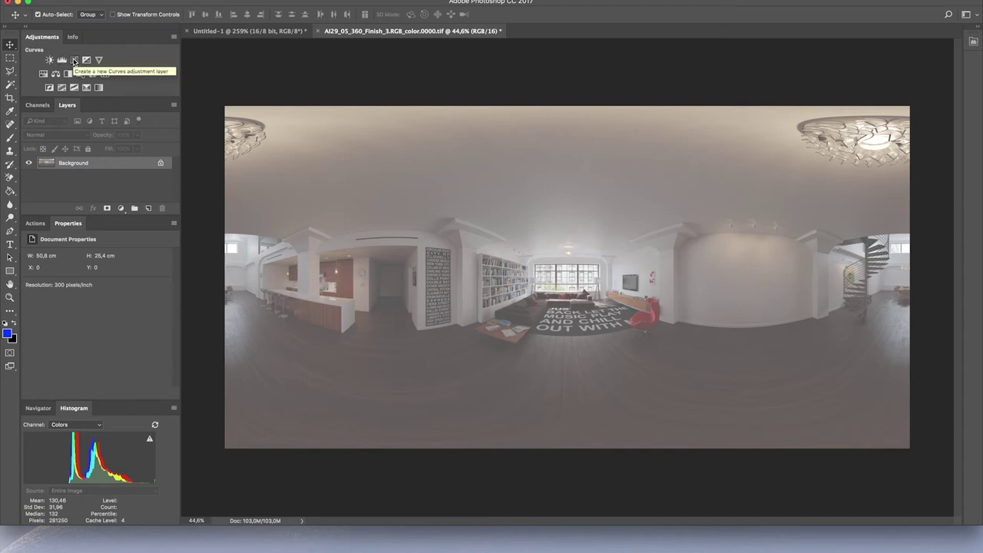
Add a Curves 1 layer, moving the black point inward and lowering the upper curve point
left_click(74, 60)
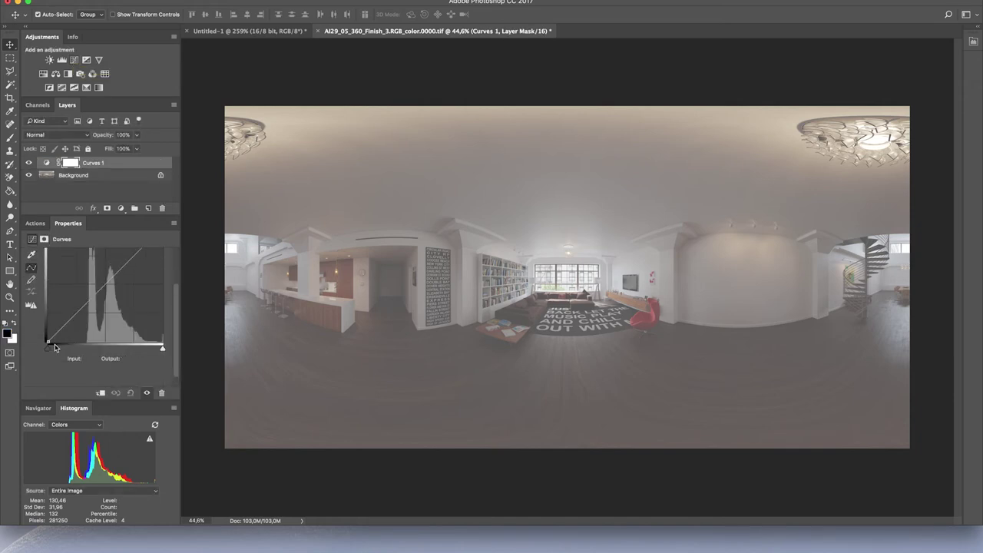
left_click_drag(48, 350, 96, 343)
left_click_drag(114, 304, 119, 310)
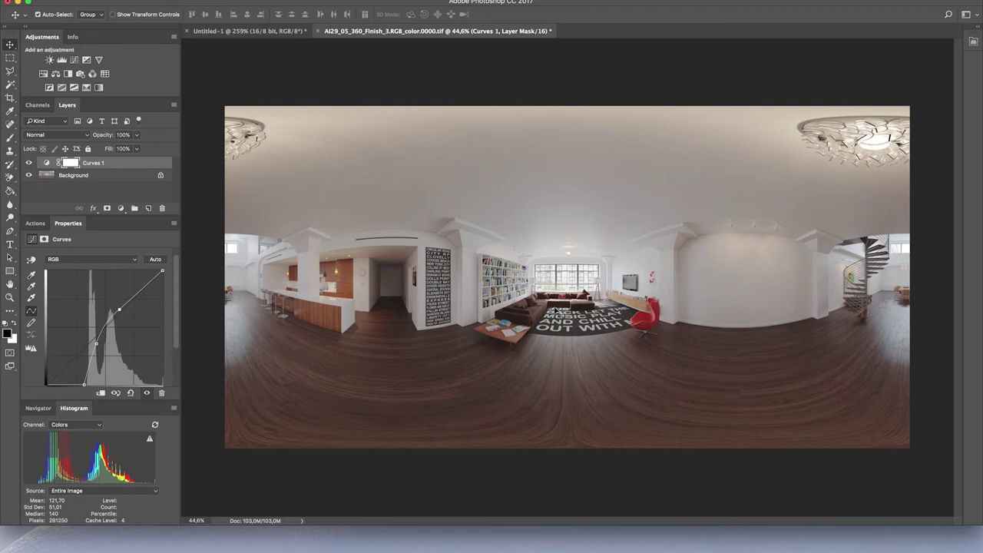
Add a Curves 2 layer with black point at 13 and an S-curve lower point at 48/30
left_click(74, 61)
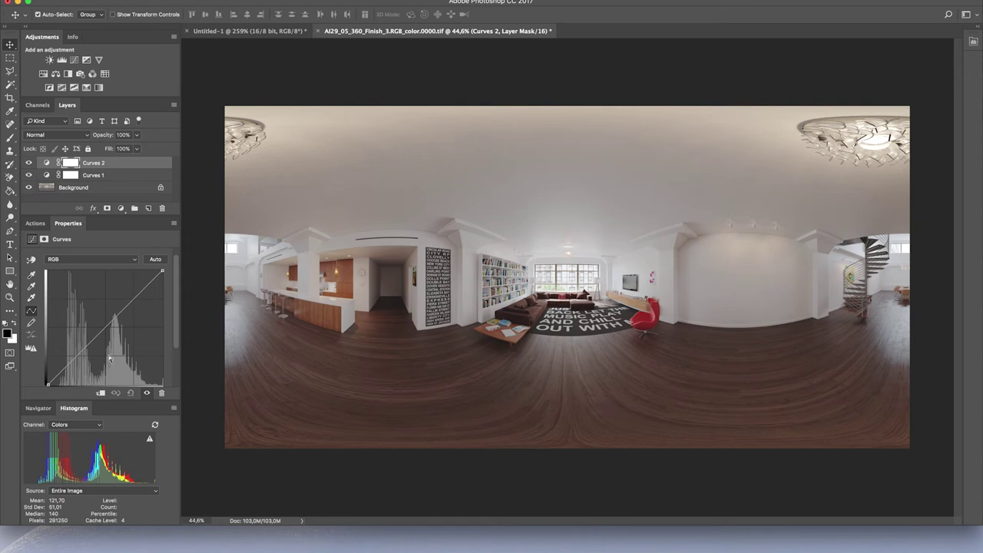
scroll(67, 364, "down", 2)
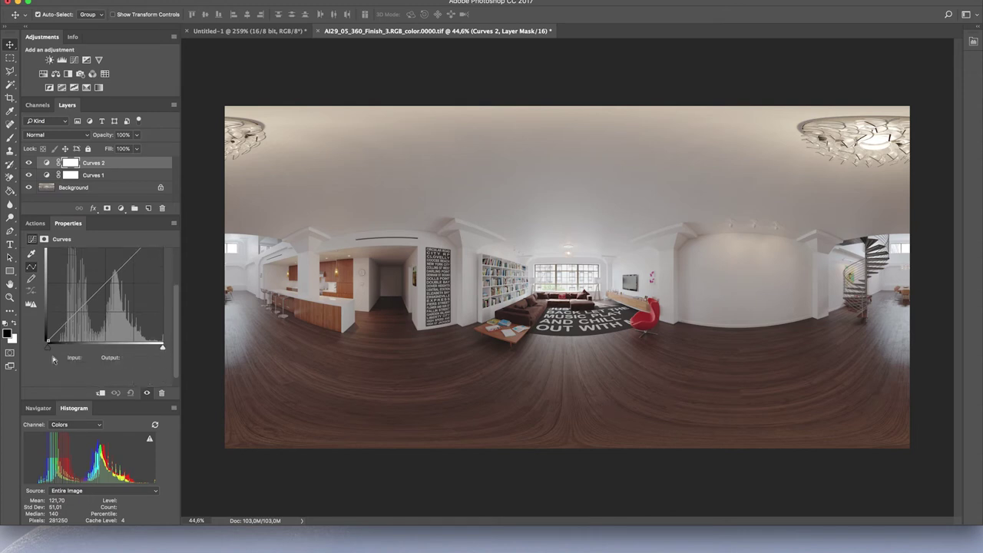
left_click_drag(47, 347, 52, 349)
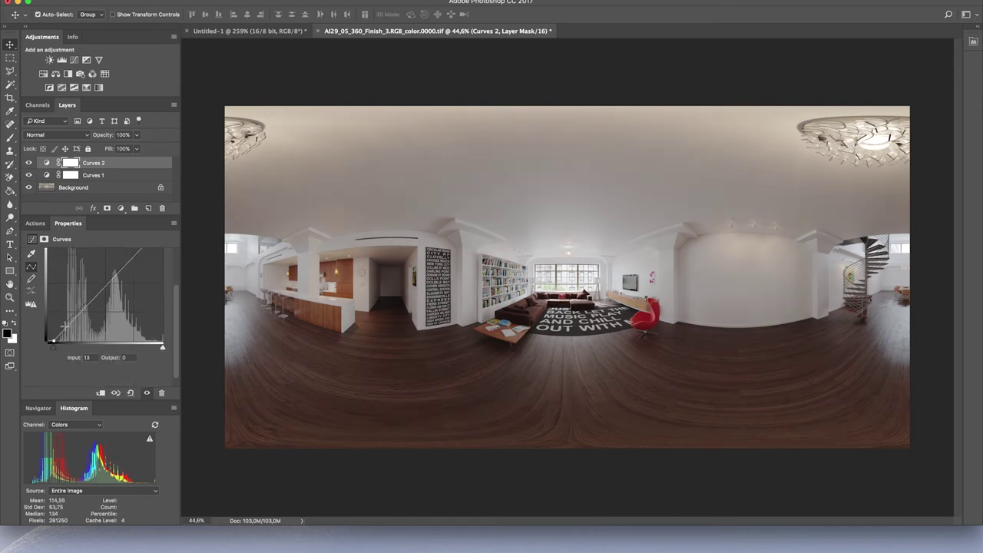
mouse_move(93, 298)
left_mouse_down()
mouse_move(95, 315)
mouse_move(92, 292)
left_mouse_up()
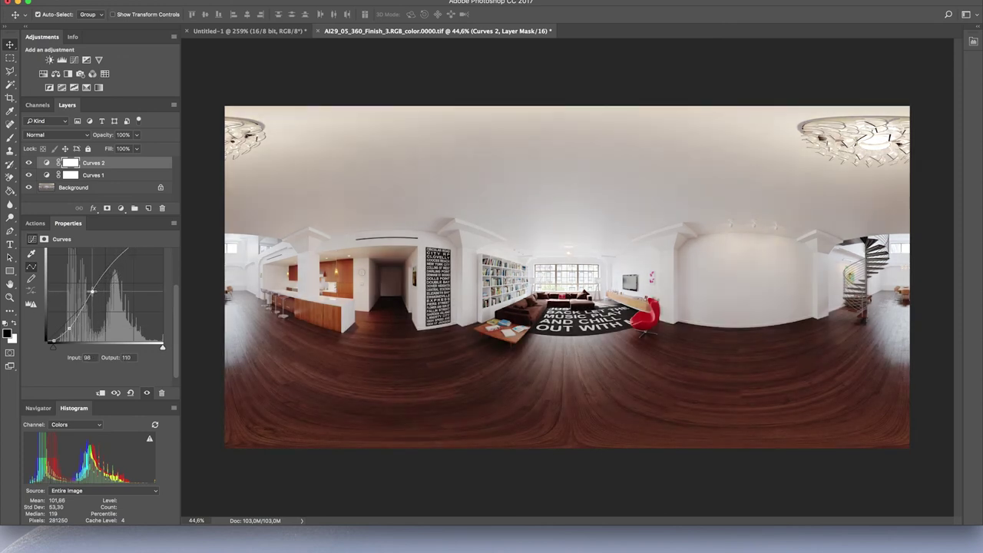
left_click_drag(75, 326, 69, 329)
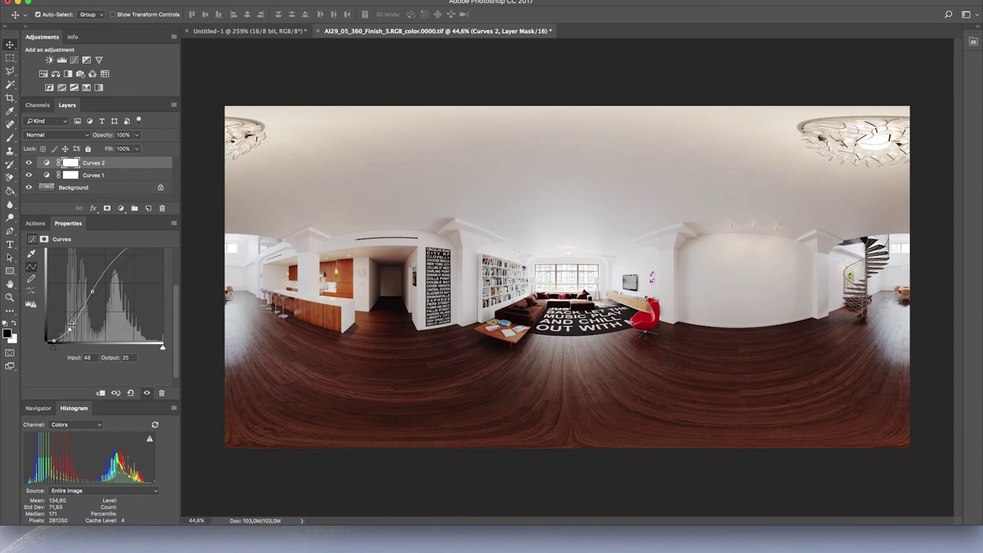
key("Up")
key("Up")
key("Up")
key("Up")
key("Up")
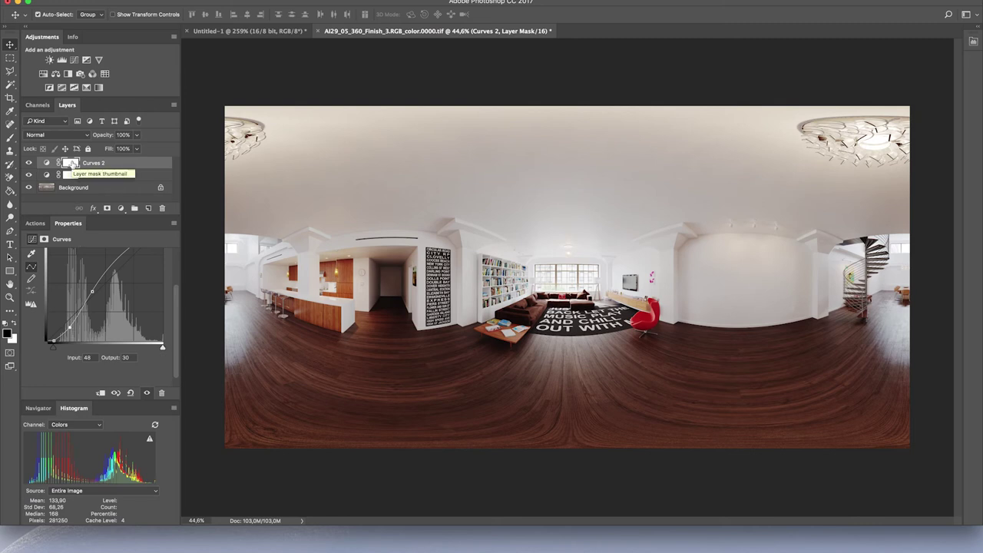
Invert the Curves 2 mask to black and set up a 1095 px white brush
left_click(70, 163)
key("ctrl+i")
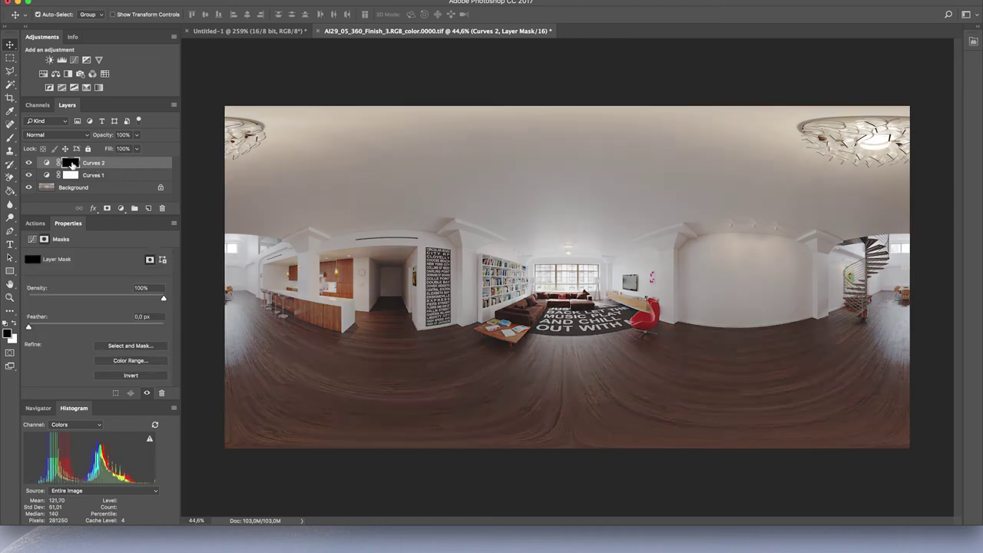
key("b")
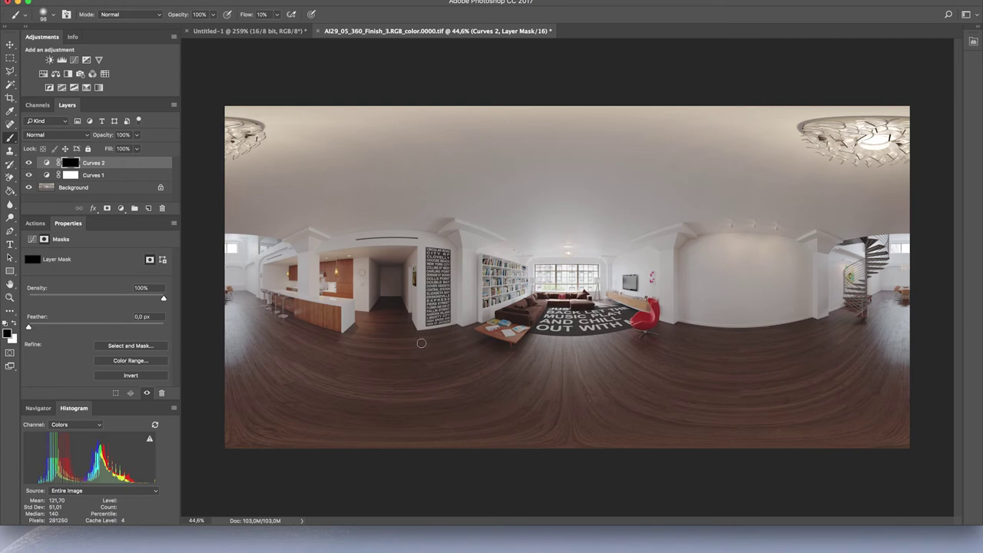
left_click_drag(398, 326, 511, 330)
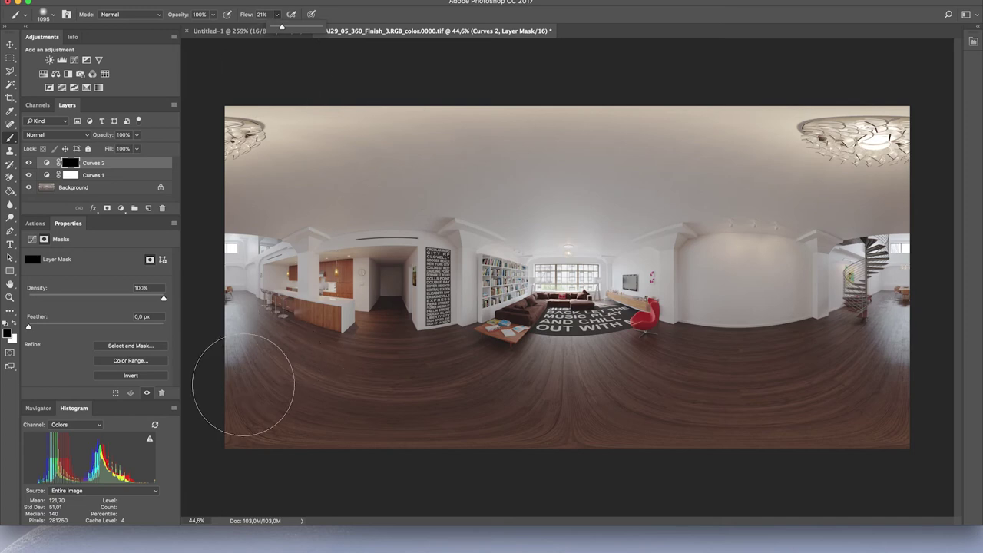
key("x")
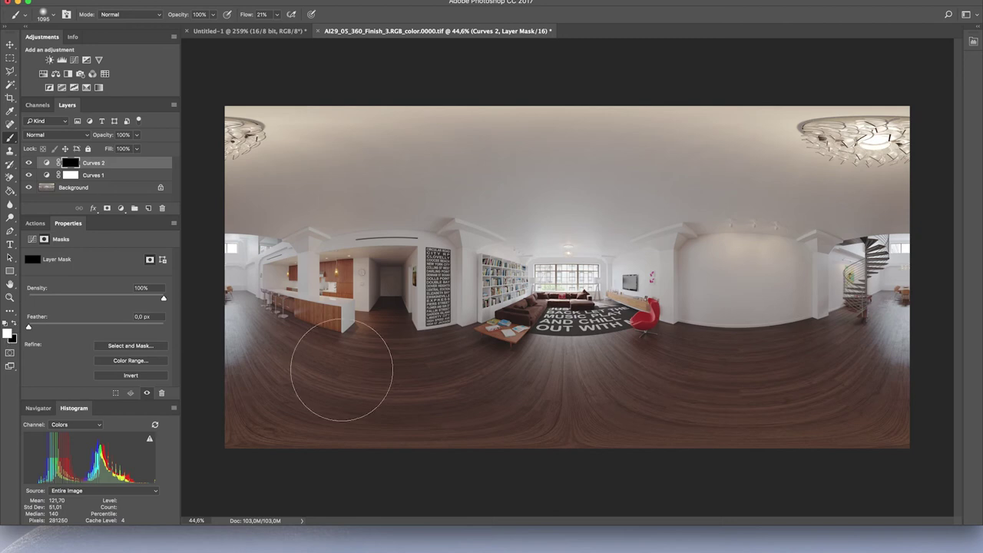
Paint white over the lower-left, right-hand and central floor on the mask
mouse_move(277, 388)
left_mouse_down()
mouse_move(266, 375)
mouse_move(292, 433)
mouse_move(356, 433)
mouse_move(206, 432)
left_mouse_up()
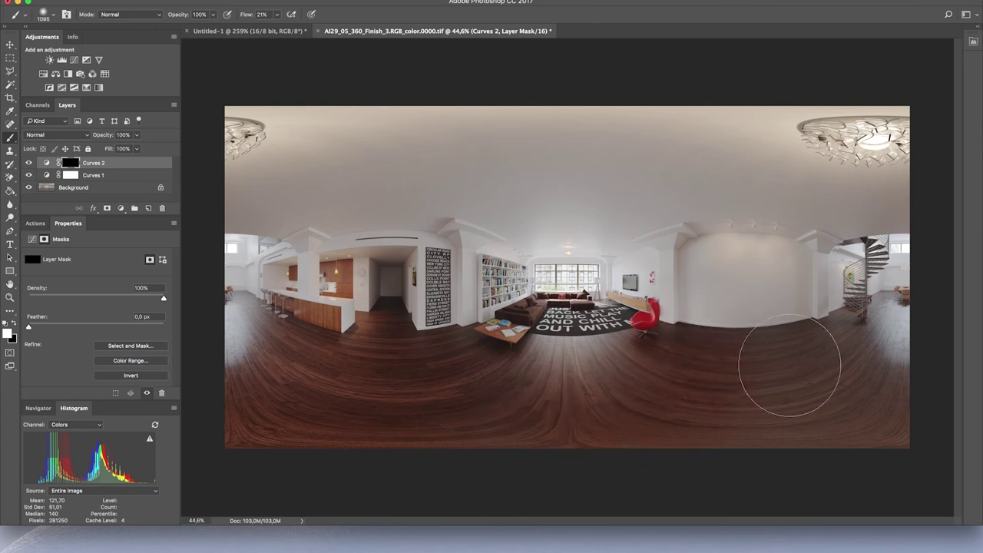
mouse_move(770, 395)
left_mouse_down()
mouse_move(868, 377)
mouse_move(856, 369)
mouse_move(900, 417)
left_mouse_up()
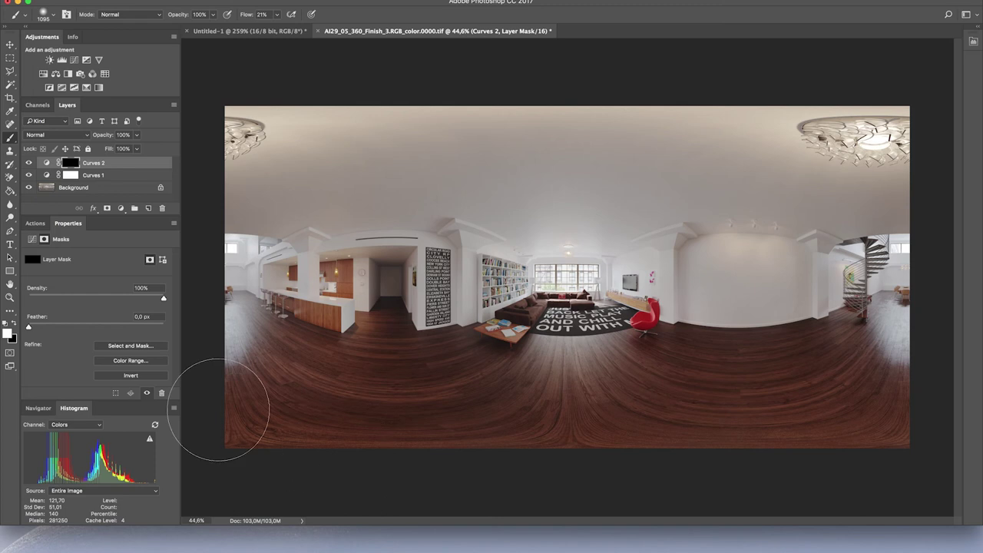
mouse_move(257, 355)
left_mouse_down()
mouse_move(366, 341)
mouse_move(476, 372)
mouse_move(721, 361)
mouse_move(760, 400)
left_mouse_up()
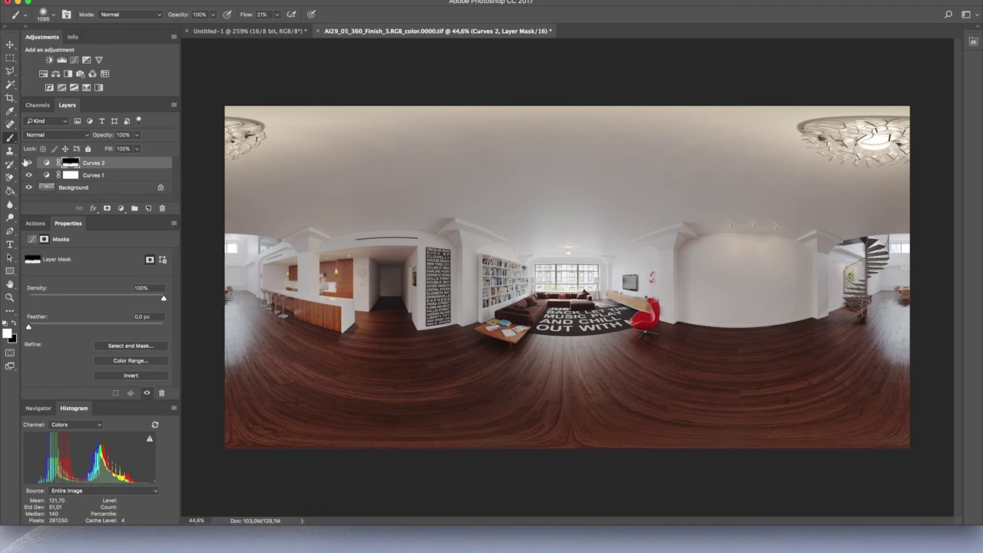
Toggle Curves 2 off and on to compare the floor darkening
left_click(29, 163)
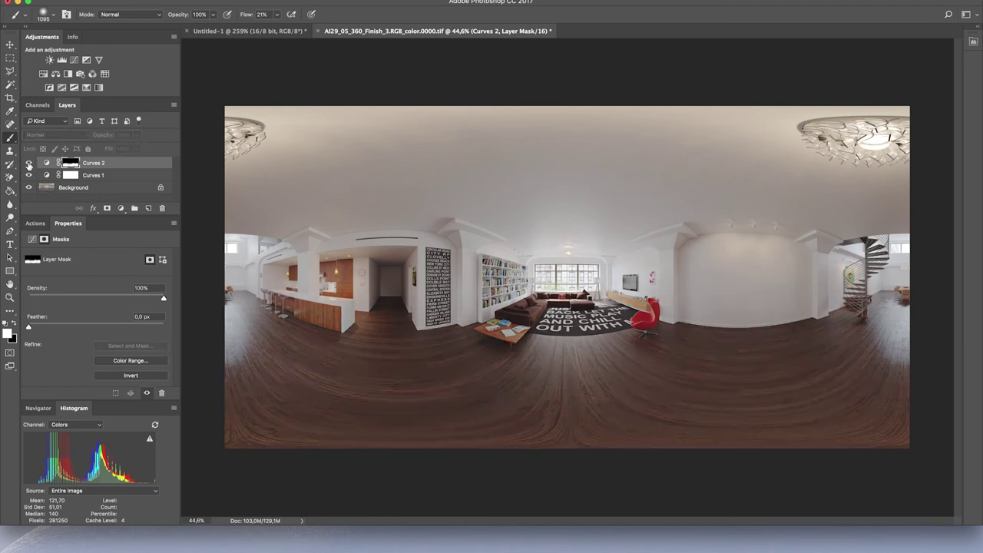
left_click(29, 163)
left_click(28, 163)
left_click(29, 163)
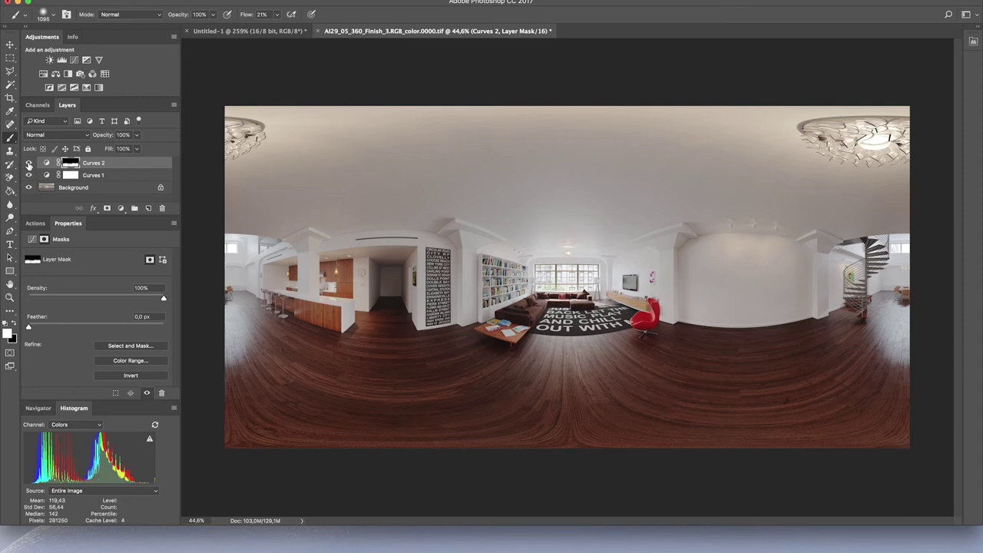
left_click(28, 163)
left_click(29, 163)
Paint white over the grey patches along the bottom of the Curves 2 mask
left_click(66, 165, "alt")
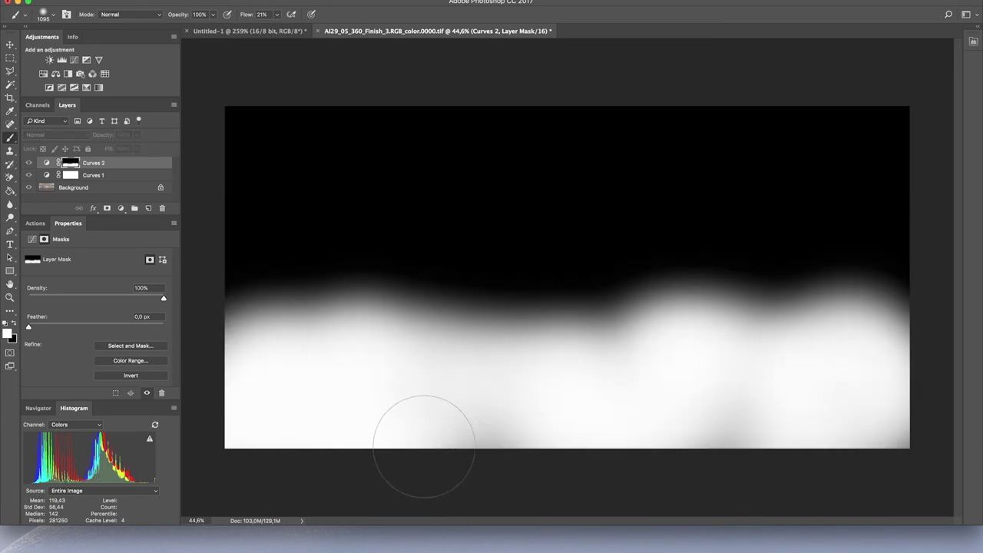
left_click_drag(422, 450, 922, 449)
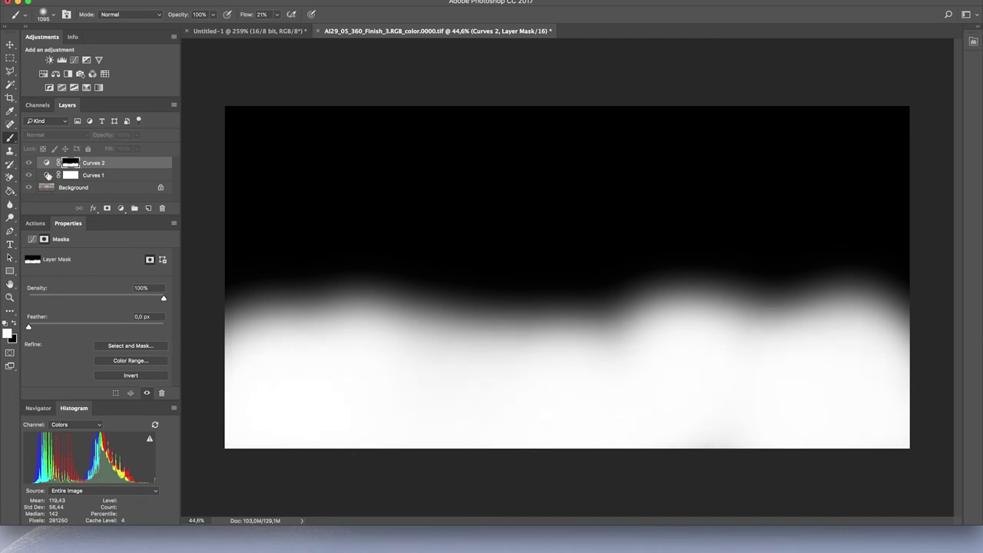
left_click(46, 165)
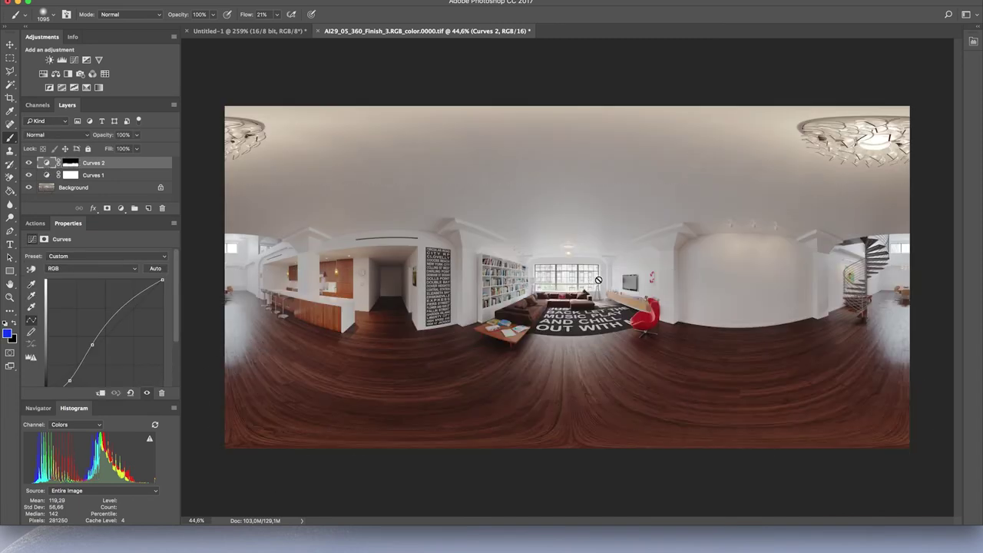
Add a Curves 3 layer with the midtone point lowered to darken the image
scroll(594, 275, "up", 5)
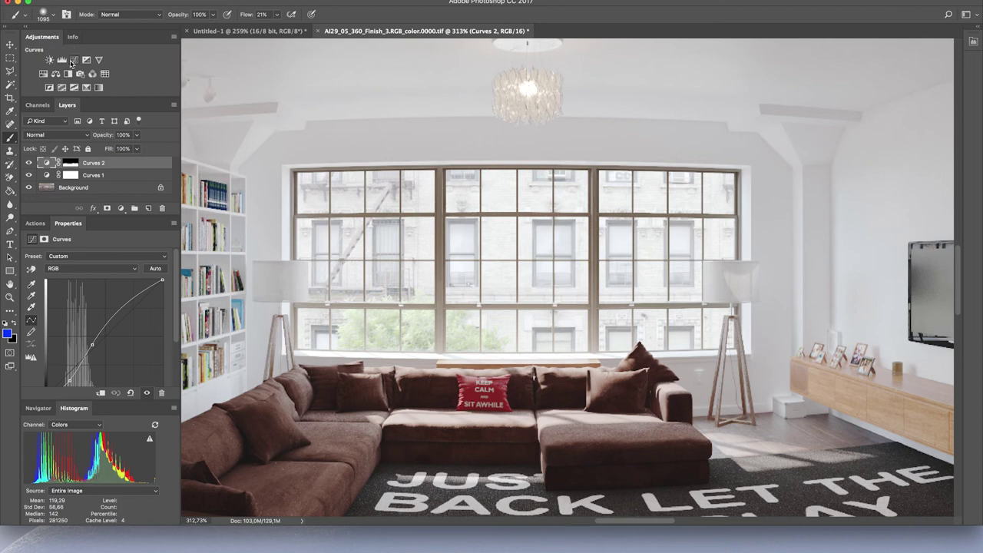
left_click(72, 63)
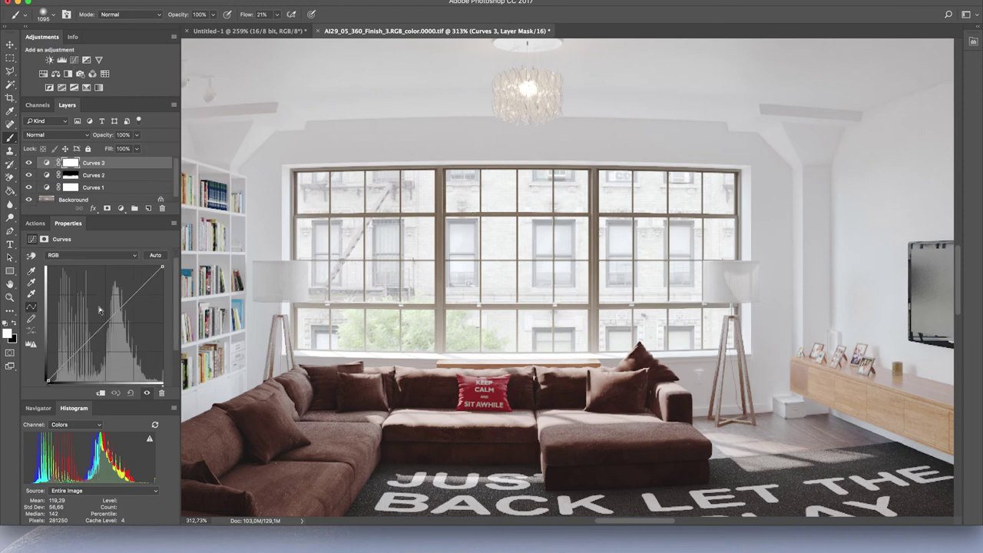
left_click_drag(104, 301, 110, 312)
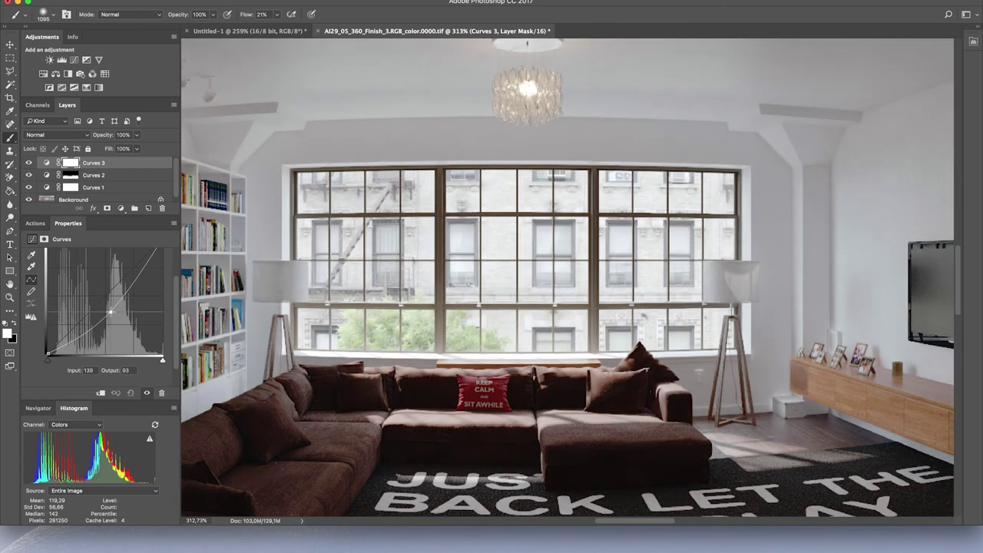
Add a Vibrance layer at +35 vibrance and +39 saturation, and group it with Curves 3 as Group 1
left_click(99, 59)
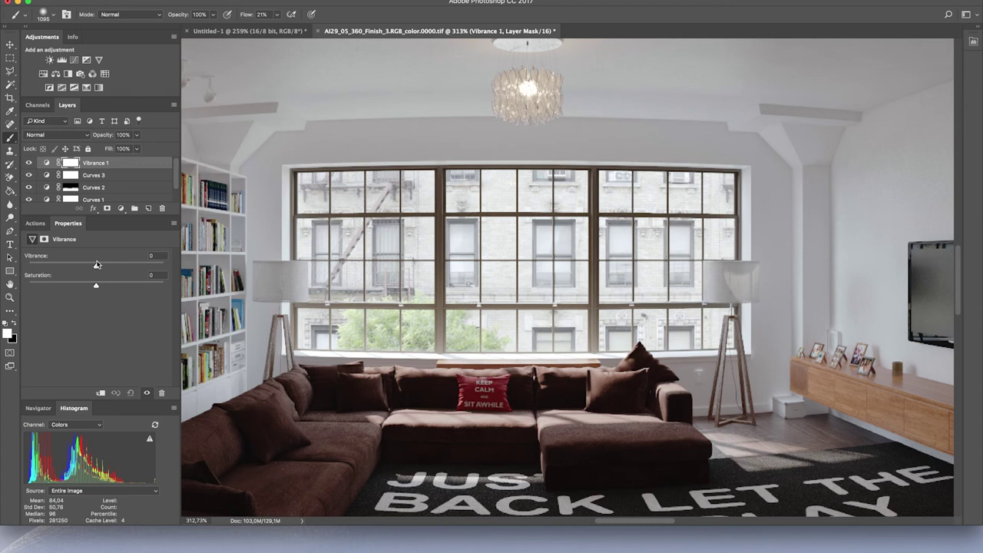
left_click_drag(97, 267, 124, 287)
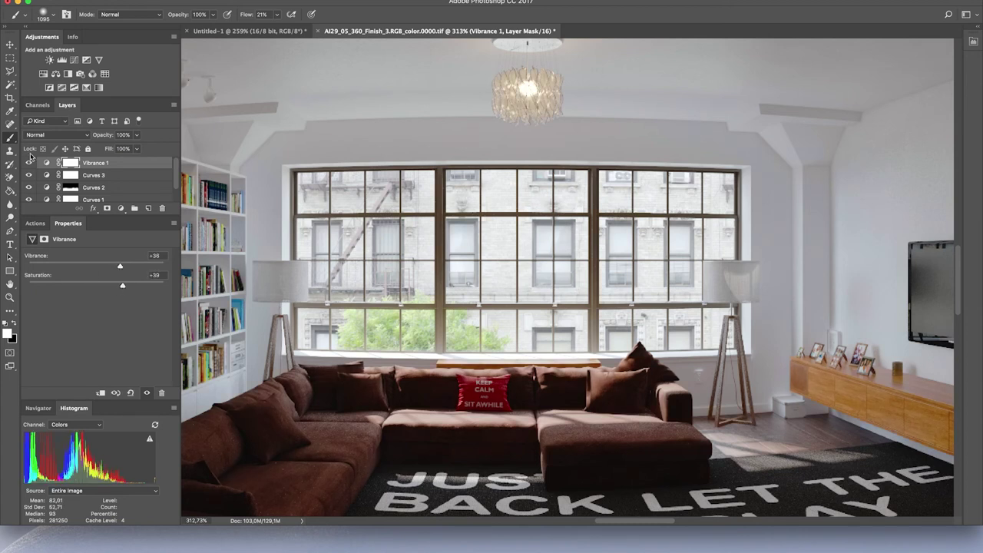
left_click(88, 170, "shift")
left_click_drag(87, 170, 134, 208)
left_click(29, 164)
left_click(29, 164)
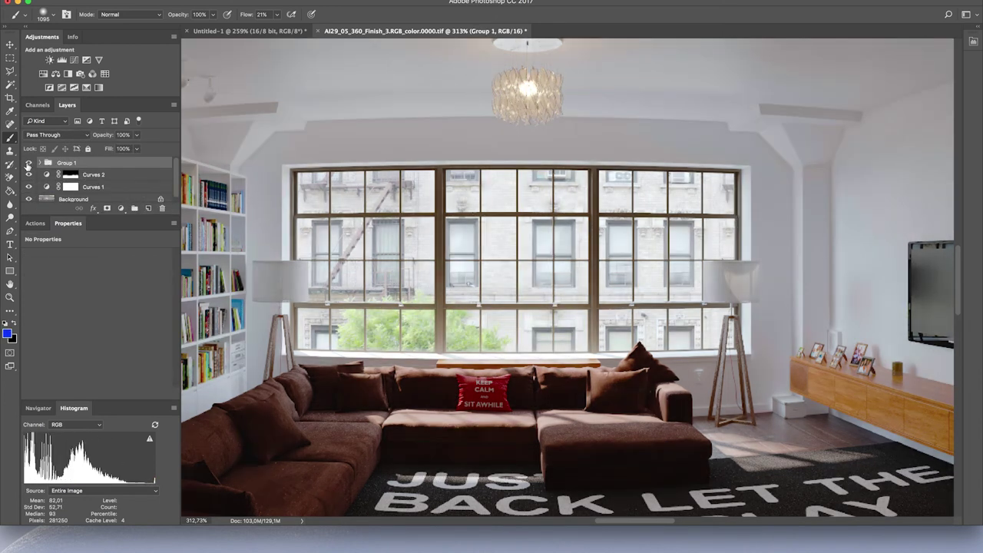
left_click(29, 164)
left_click(29, 163)
scroll(492, 249, "down", 3)
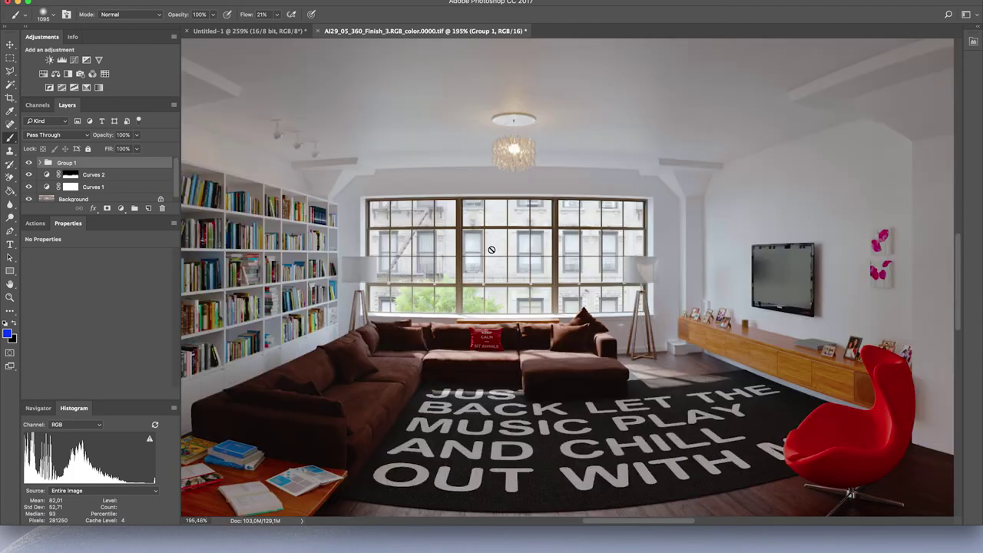
Run Create Bright Masks in Easy Panel, compare Brights 1 and 2, and select Brights 1
left_click(974, 48)
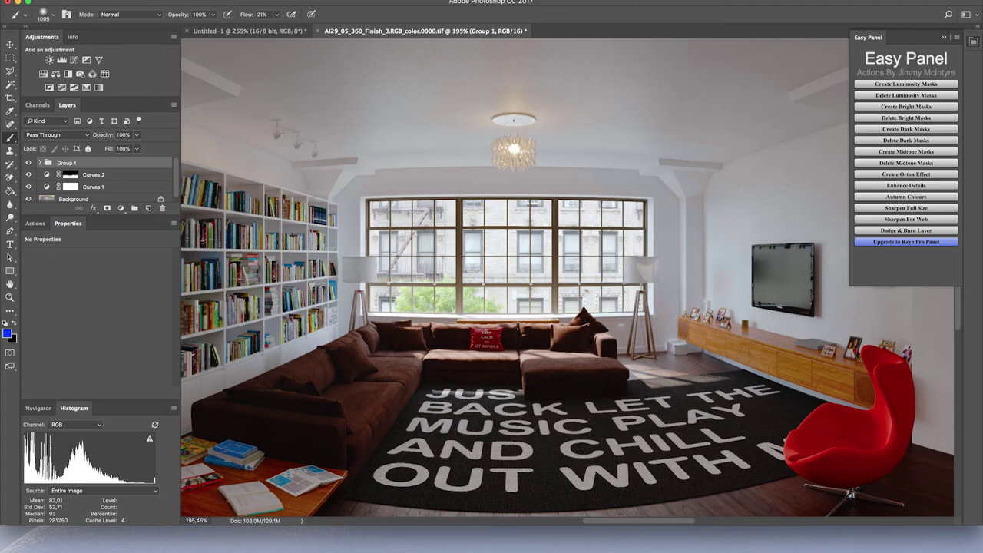
left_click(895, 108)
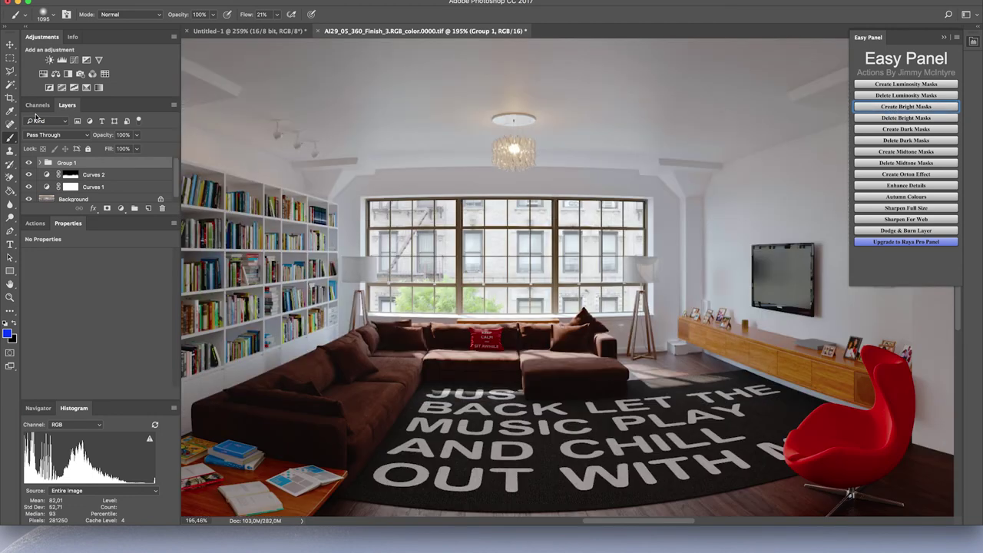
left_click(37, 105)
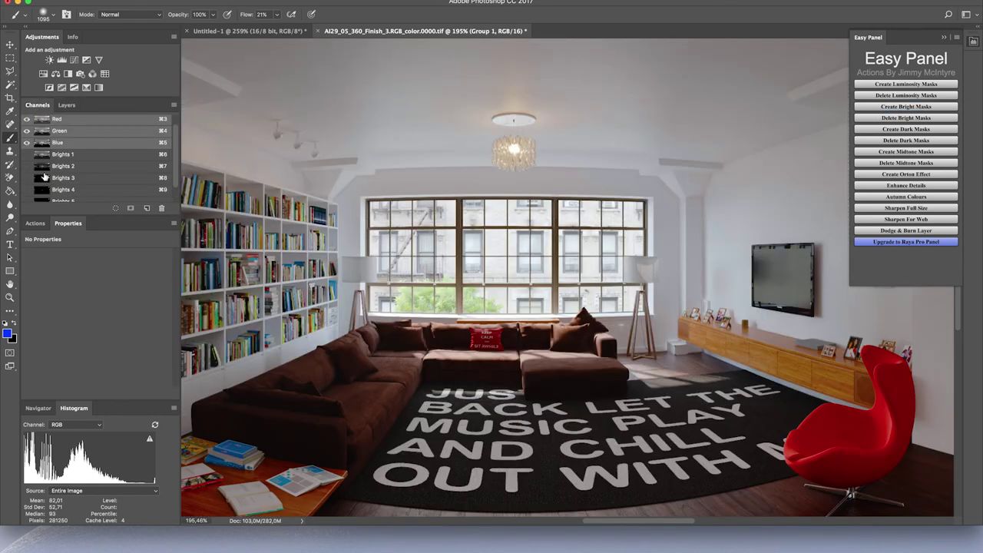
left_click(44, 156)
left_click(43, 169)
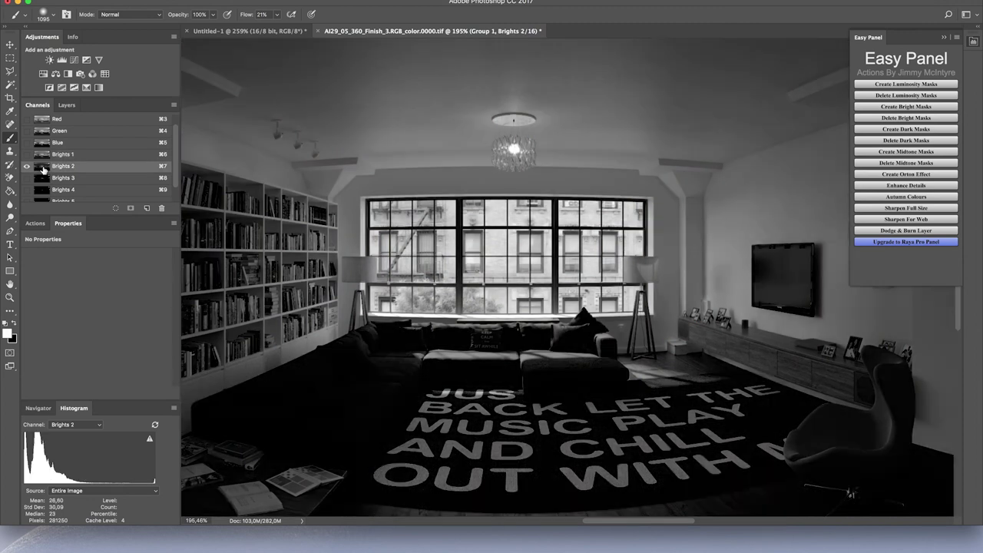
left_click(44, 156)
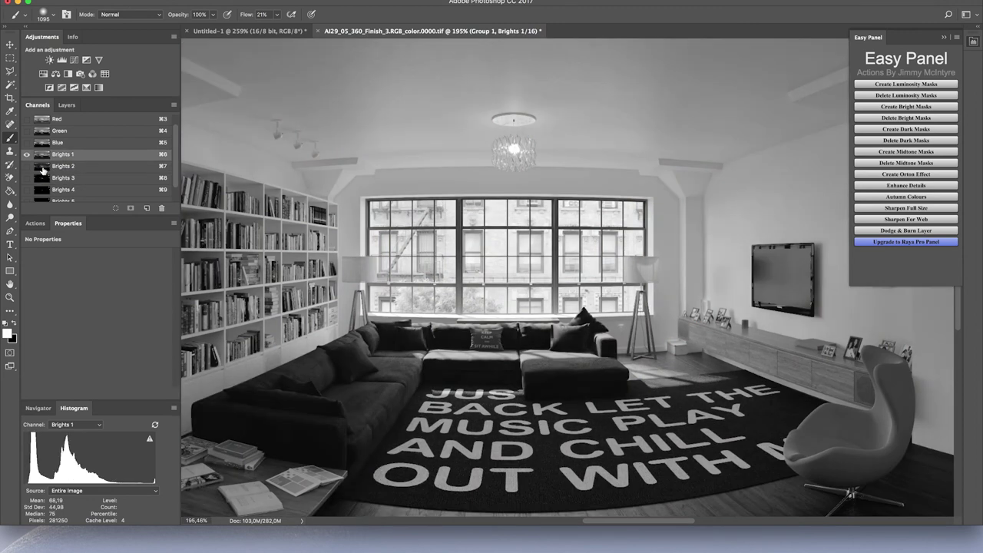
left_click(44, 169)
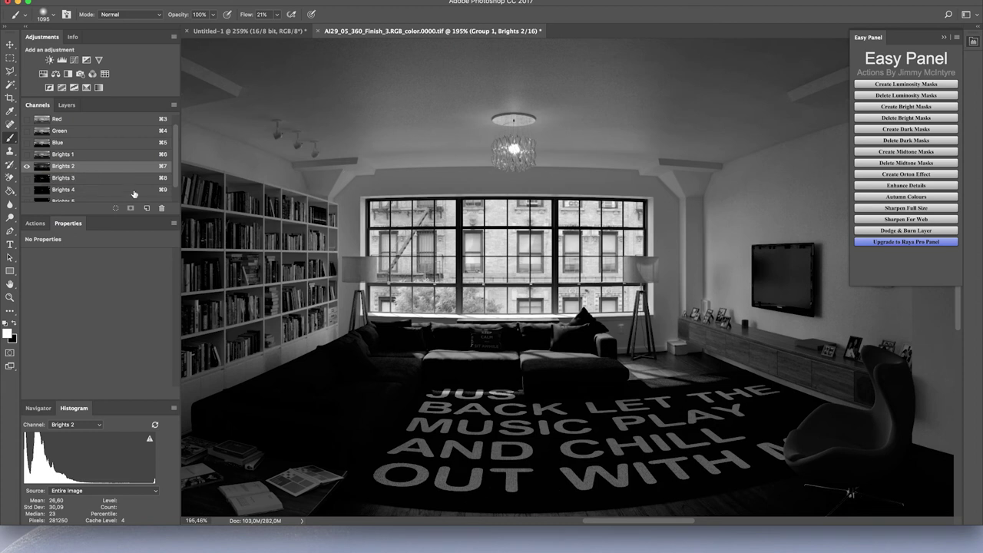
left_click(42, 157)
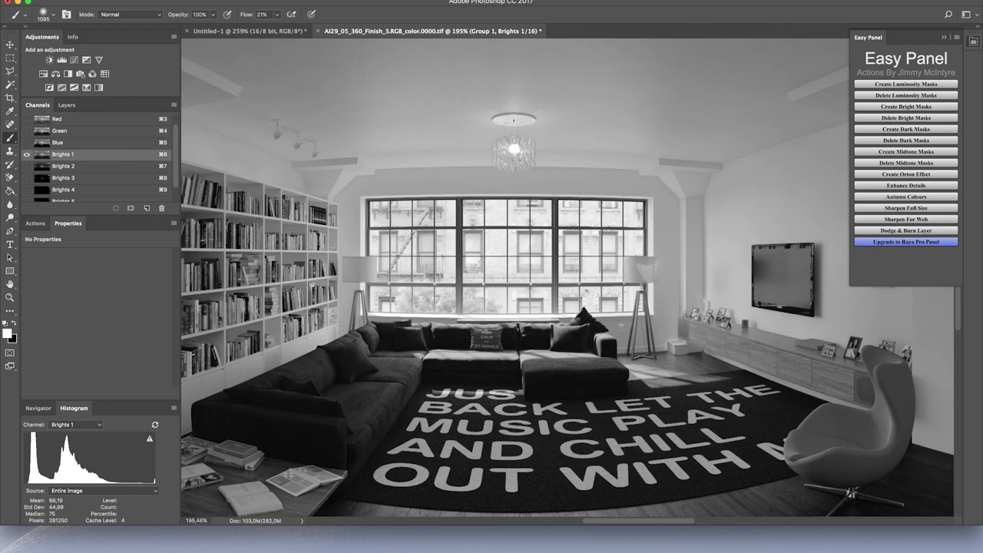
Add a layer mask to Group 1 and invert it to black, hiding its adjustments
left_click(67, 104)
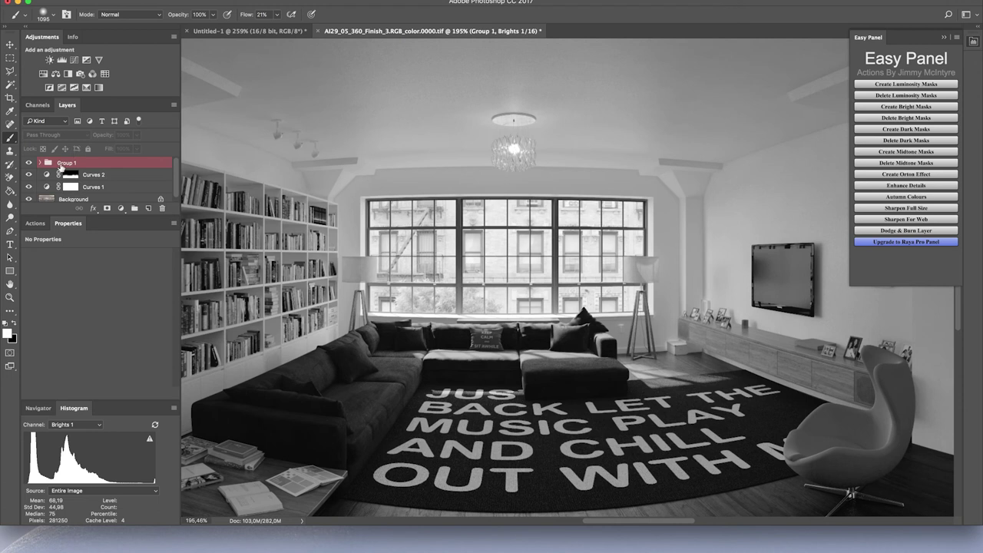
key("super+2")
left_click(37, 104)
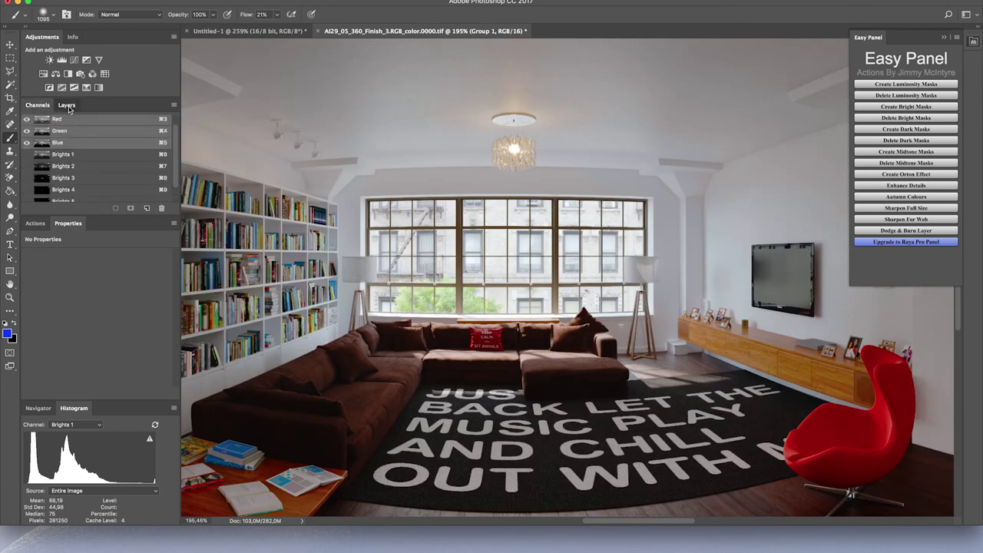
left_click(68, 105)
left_click(107, 208)
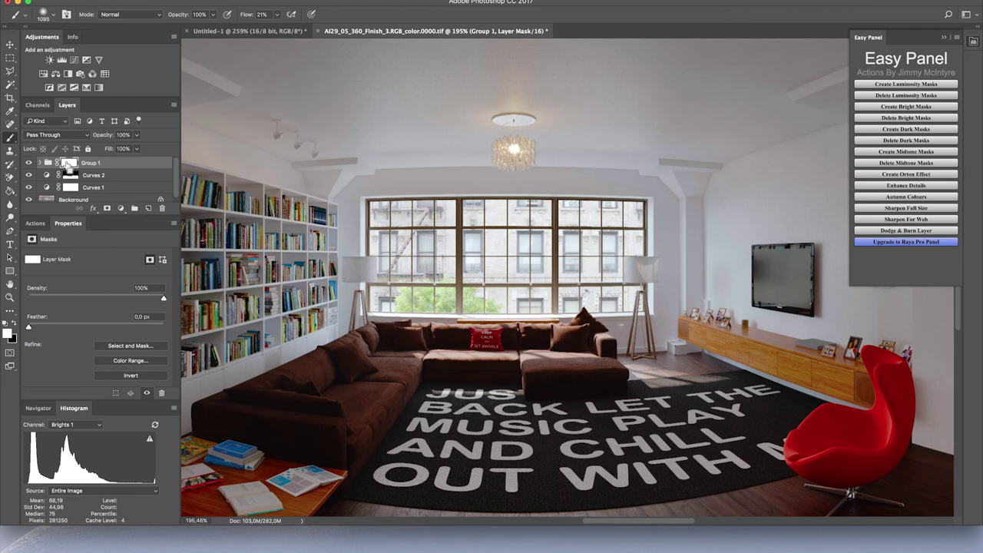
key("super+i")
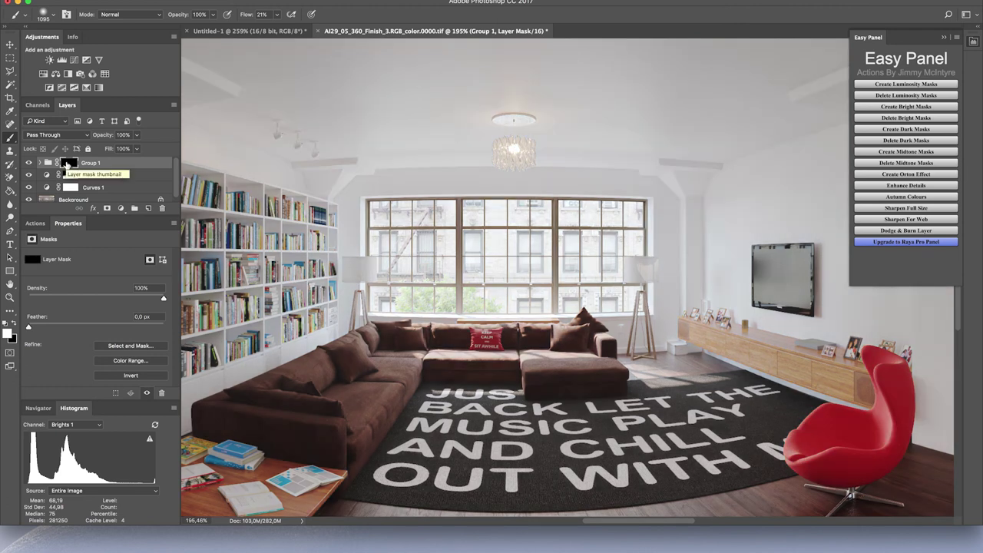
Load the Brights 1 channel as a selection and return to the RGB composite
left_click(38, 107)
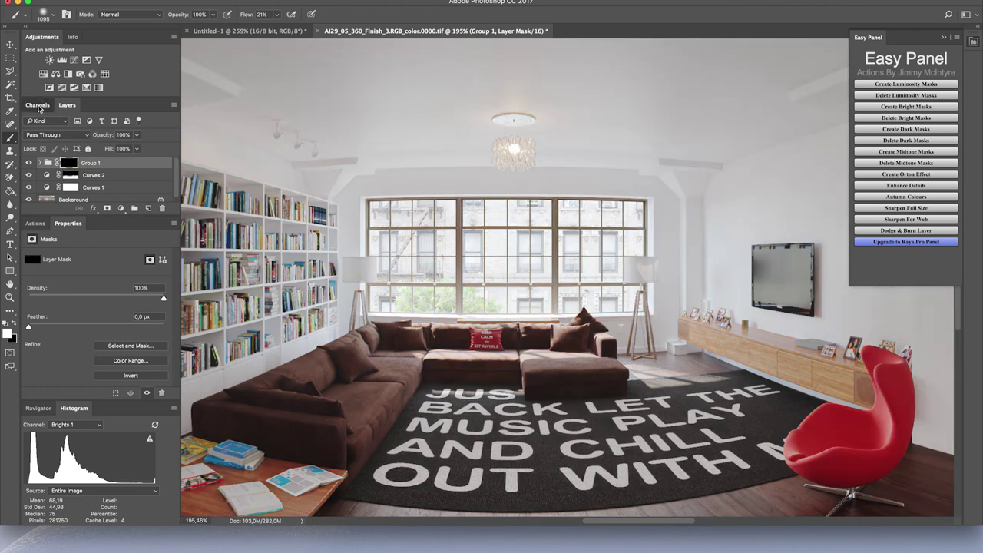
left_click(44, 169)
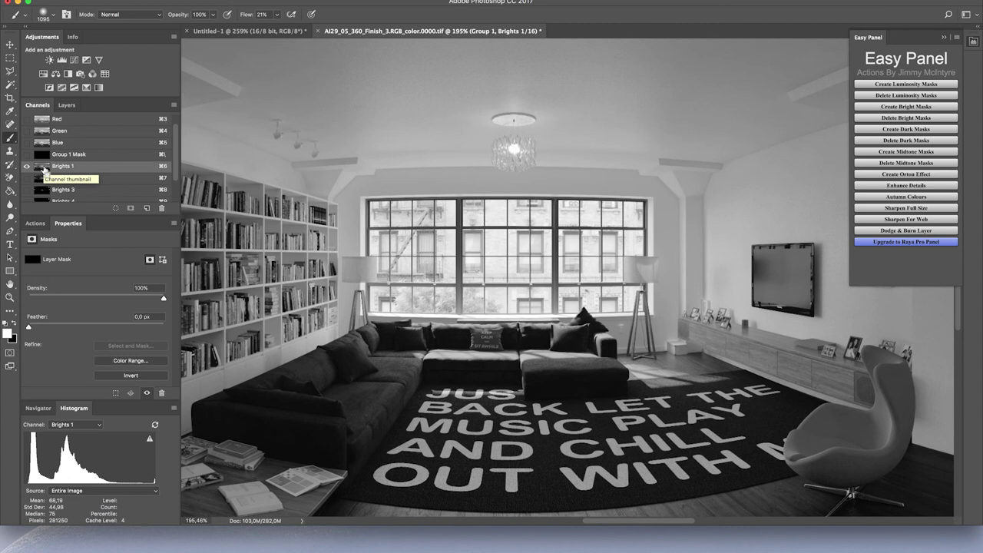
left_click(44, 169, "super")
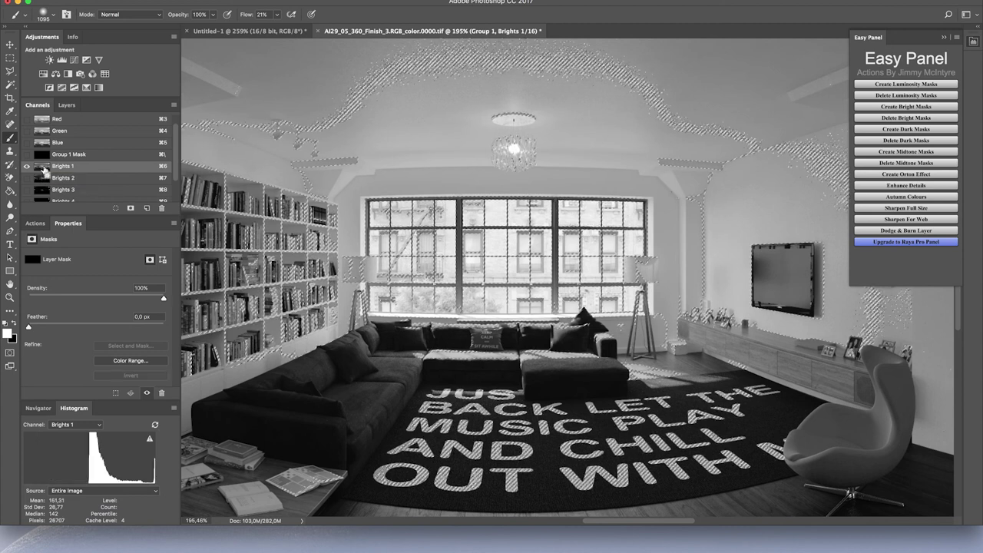
left_click(69, 107)
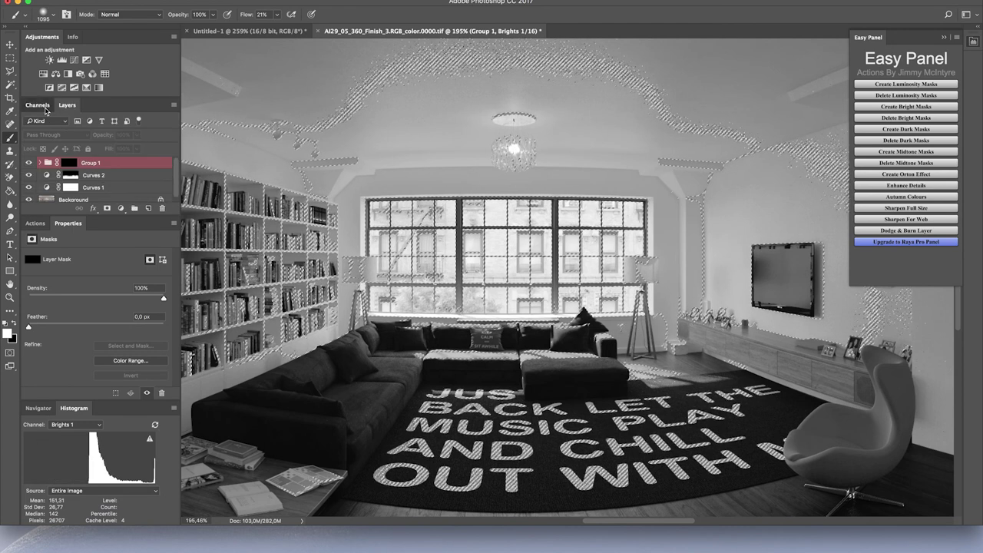
left_click(43, 105)
scroll(57, 138, "up", 1)
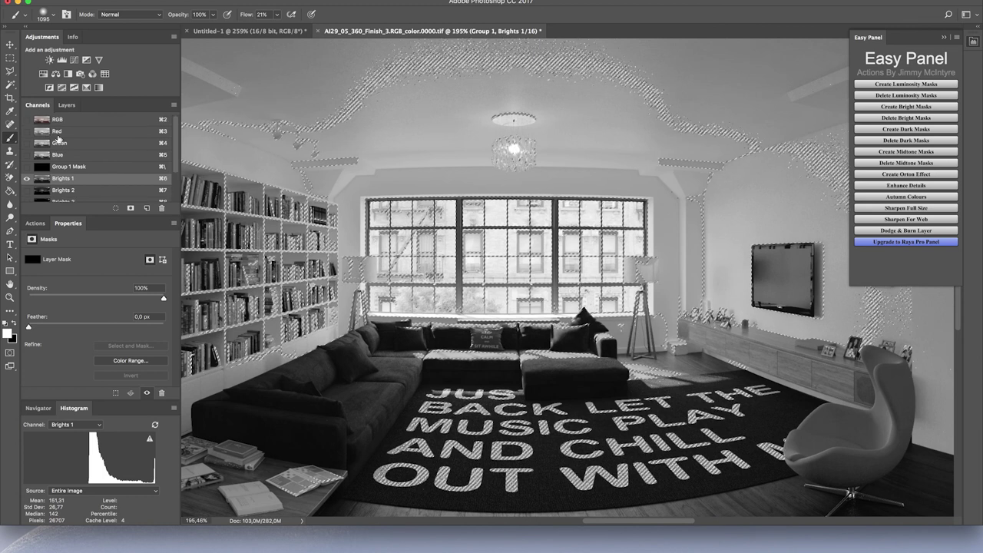
left_click(58, 122)
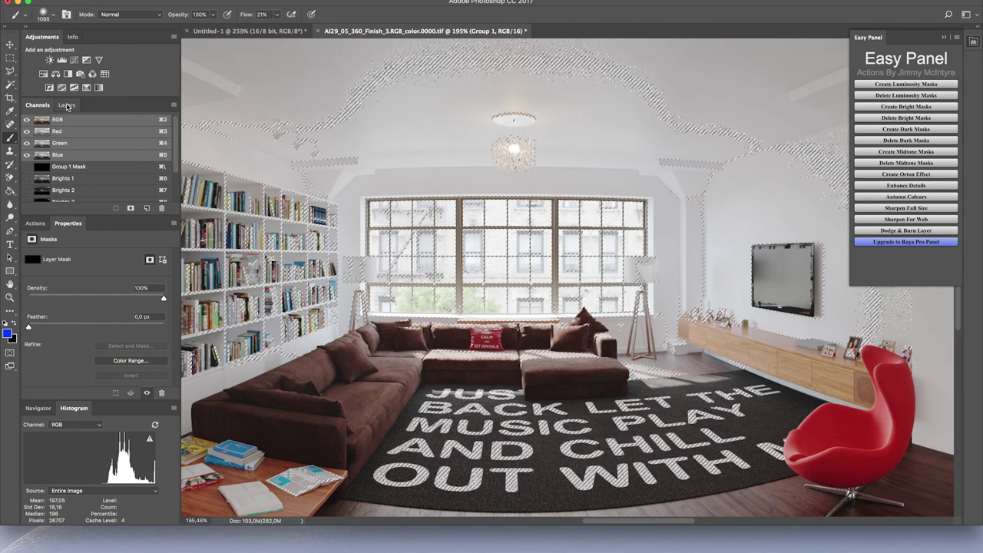
Paint Group 1's mask white inside the Brights selection with a ~626 px brush, then deselect
left_click(67, 107)
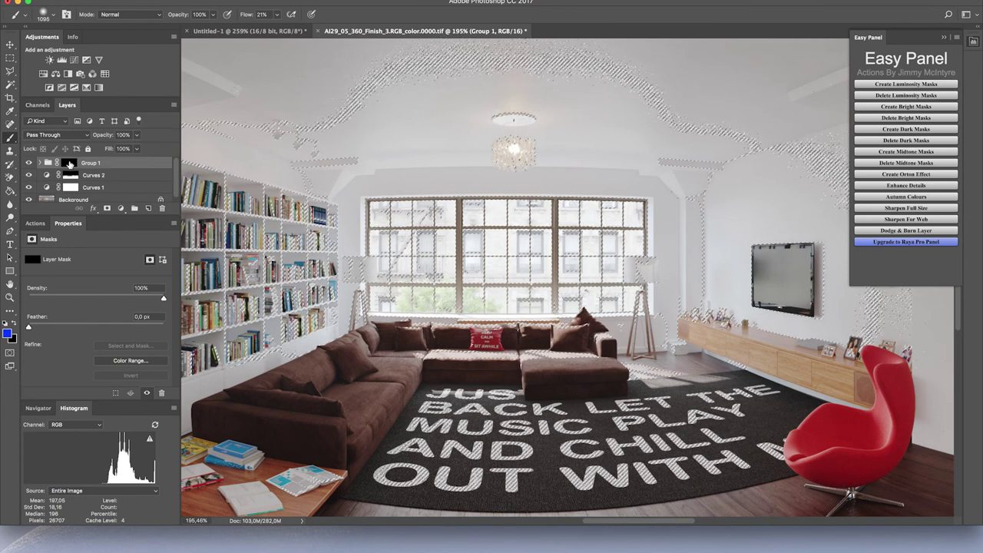
left_click(69, 163)
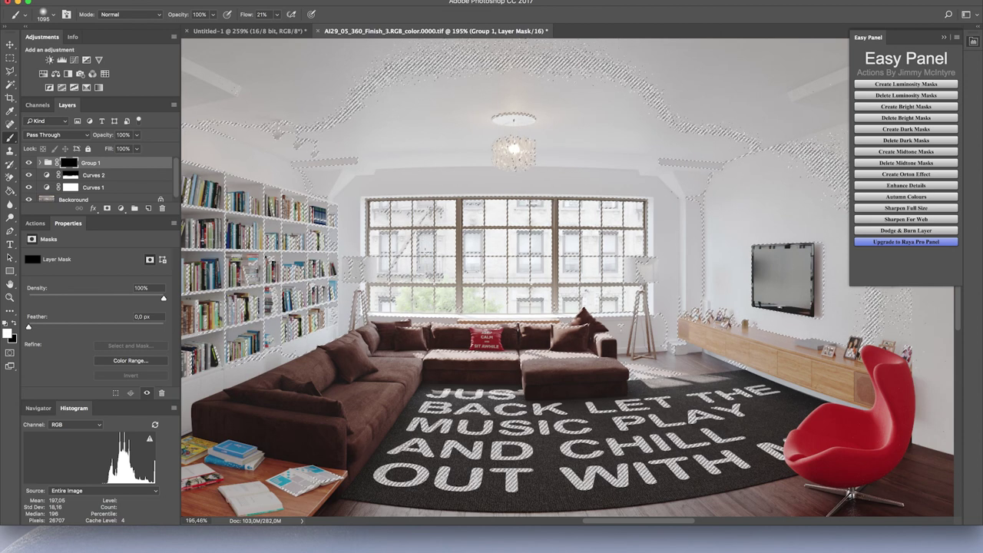
mouse_move(450, 230)
left_mouse_down()
mouse_move(425, 276)
mouse_move(391, 267)
left_mouse_up()
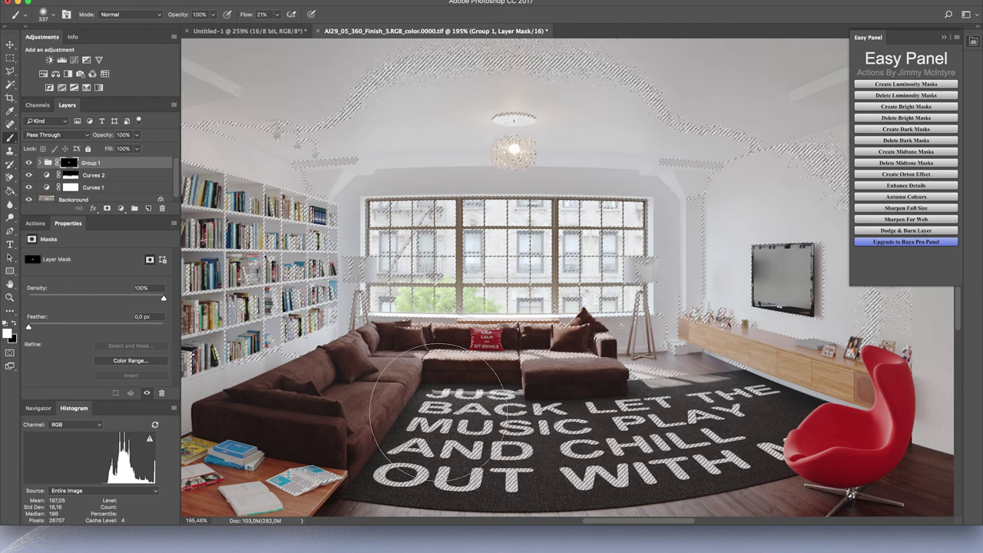
key("ctrl+d")
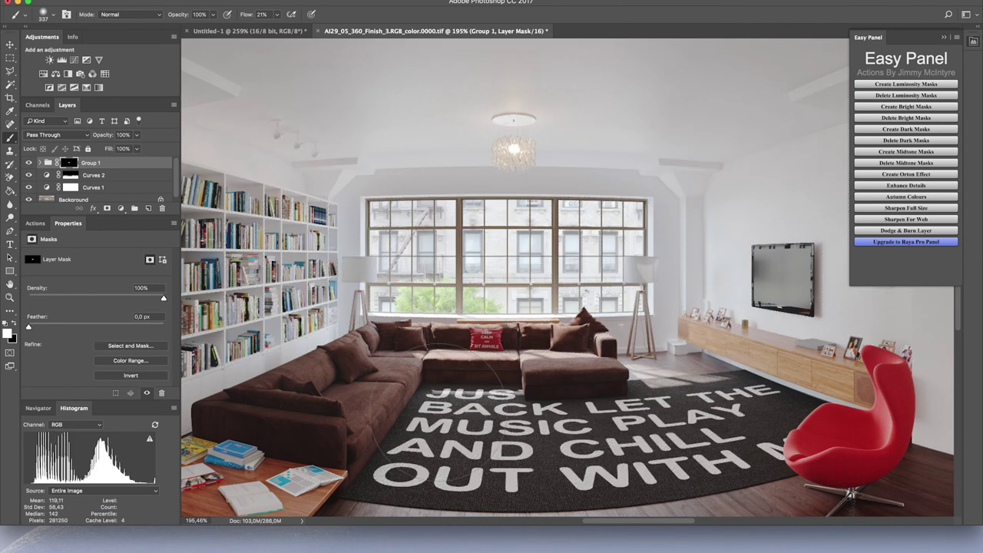
Toggle Group 1 off and on to compare the window darkening
left_click(29, 164)
left_click(29, 164)
left_click(30, 163)
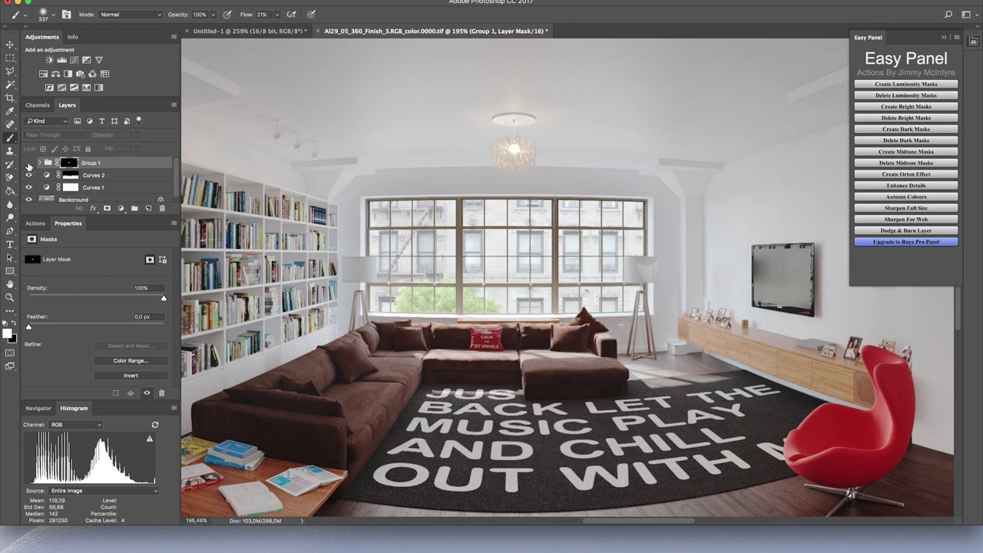
left_click(29, 163)
left_click(29, 164)
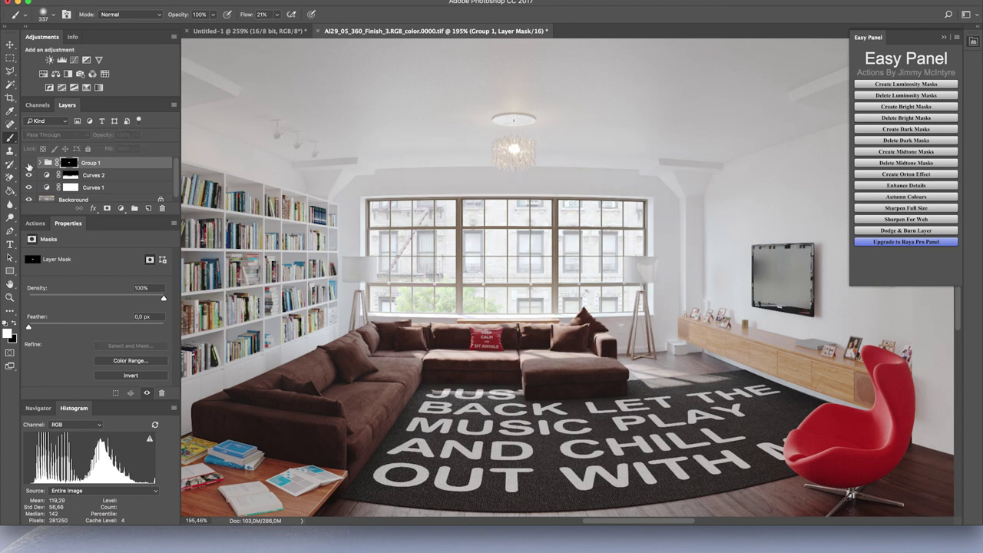
left_click(29, 163)
left_click(29, 164)
left_click(29, 163)
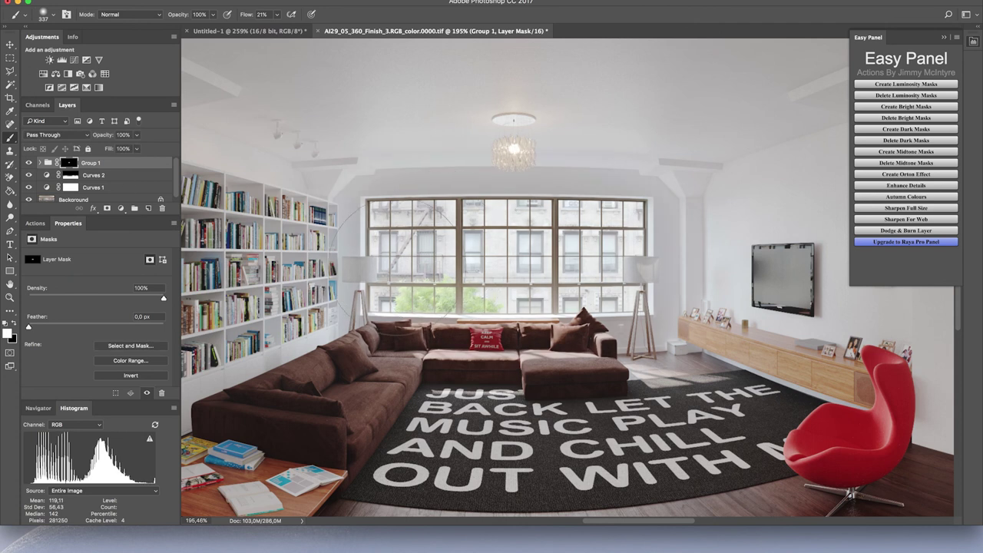
View Group 1's mask and paint black above the window with a ~94 px brush
left_click(70, 163, "alt")
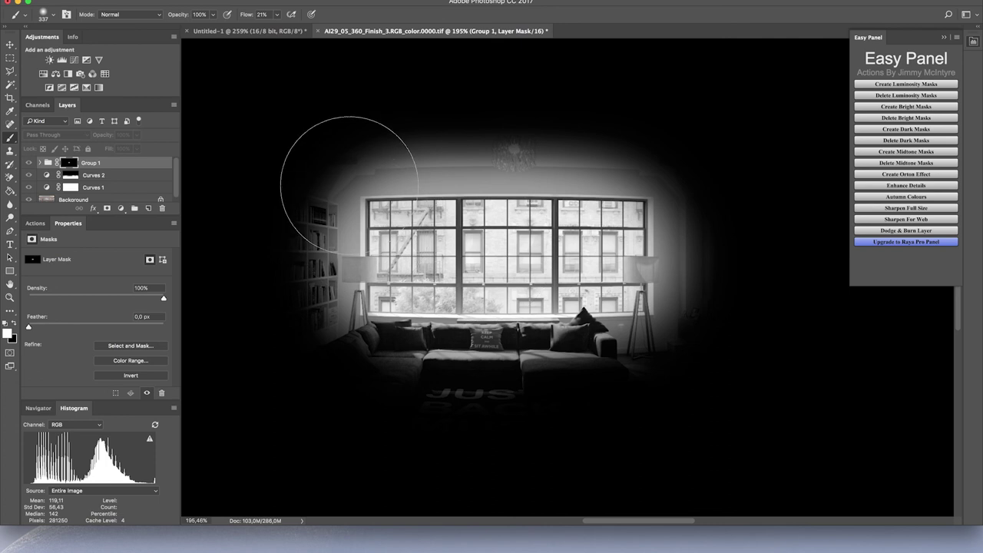
key("x")
left_click_drag(325, 163, 210, 195)
mouse_move(355, 150)
left_mouse_down()
mouse_move(545, 143)
mouse_move(408, 149)
mouse_move(284, 85)
left_mouse_up()
At 10% flow, paint black above the window and over the lamp glow beside it
left_click(279, 14)
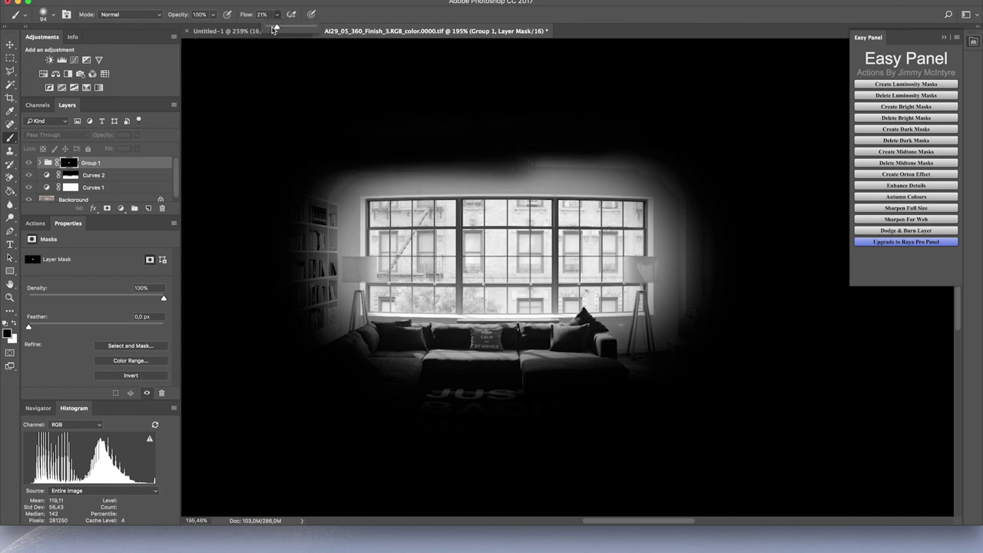
mouse_move(430, 165)
left_mouse_down()
mouse_move(638, 164)
mouse_move(669, 149)
mouse_move(663, 192)
mouse_move(343, 164)
mouse_move(369, 180)
mouse_move(353, 176)
mouse_move(339, 197)
mouse_move(345, 235)
mouse_move(315, 175)
mouse_move(319, 296)
mouse_move(351, 326)
left_mouse_up()
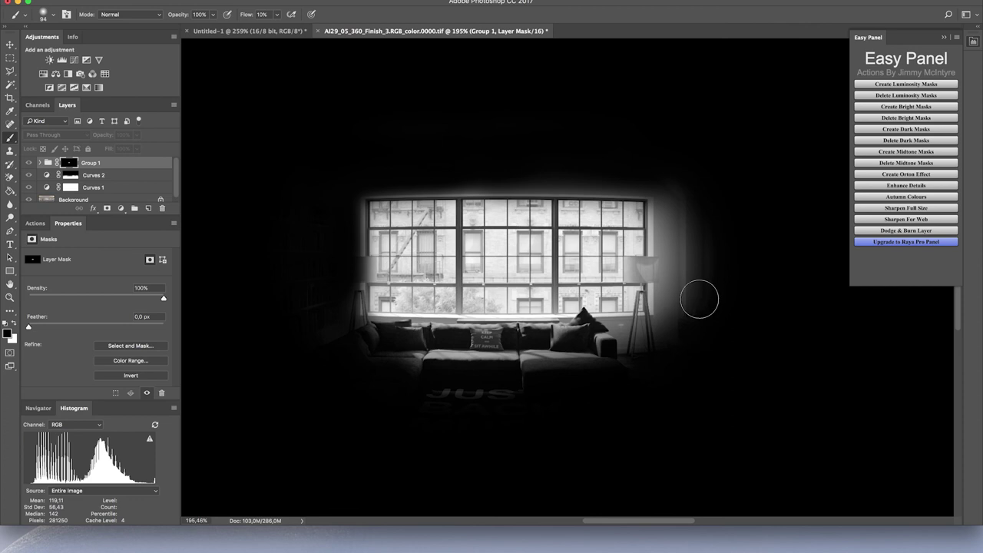
mouse_move(638, 297)
left_mouse_down()
mouse_move(676, 314)
mouse_move(681, 270)
mouse_move(667, 254)
mouse_move(668, 184)
left_mouse_up()
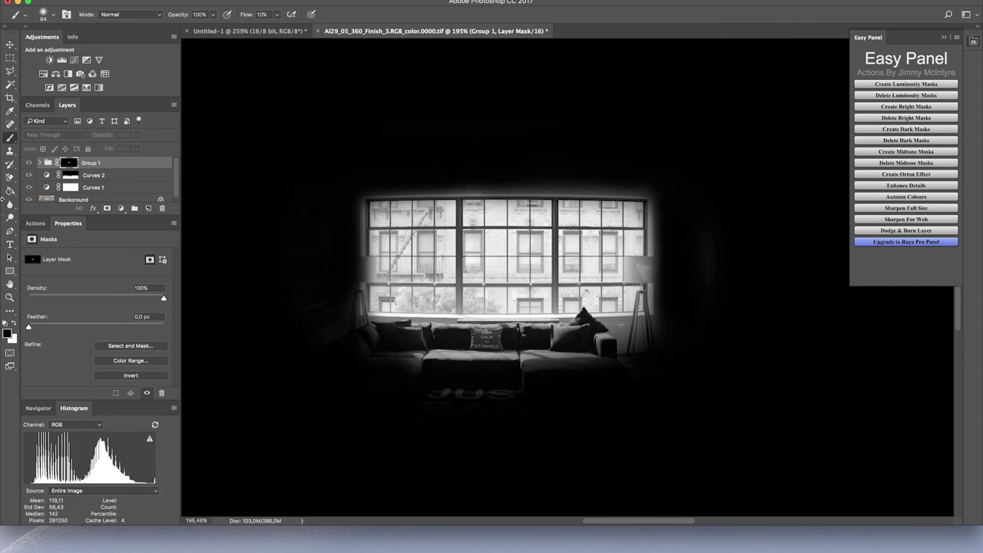
Return to the colour image, toggle Group 1 to compare, and zoom out to about 40%
left_click(28, 164)
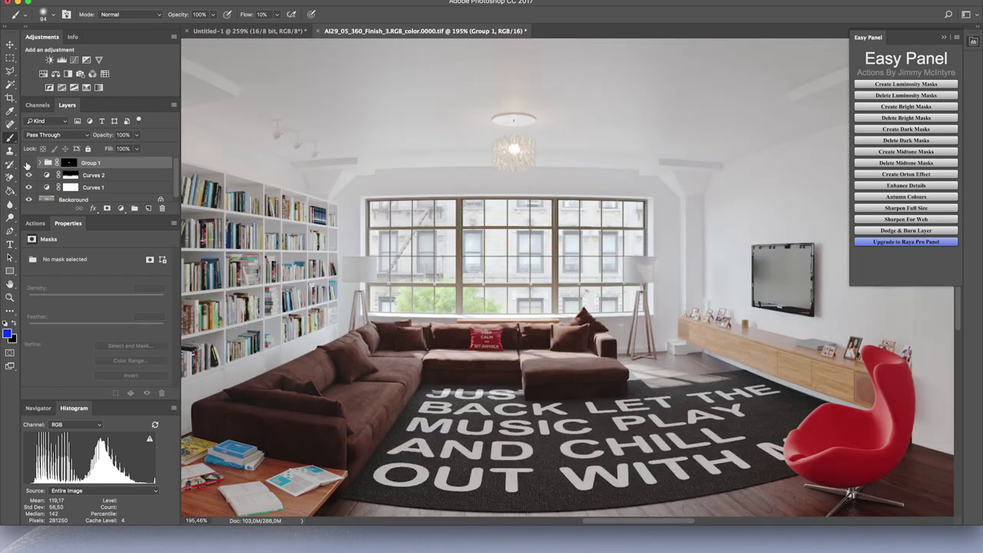
left_click(28, 164)
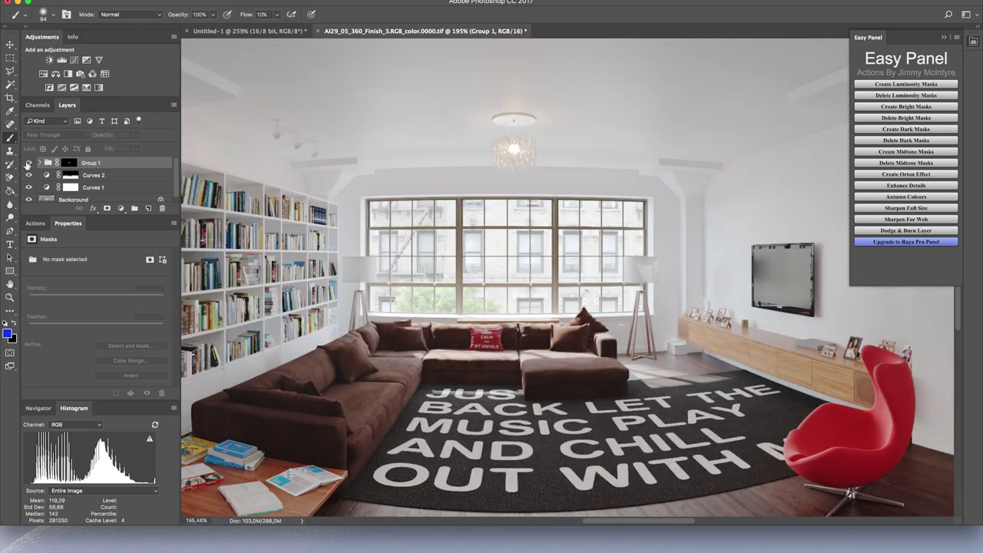
left_click(28, 164)
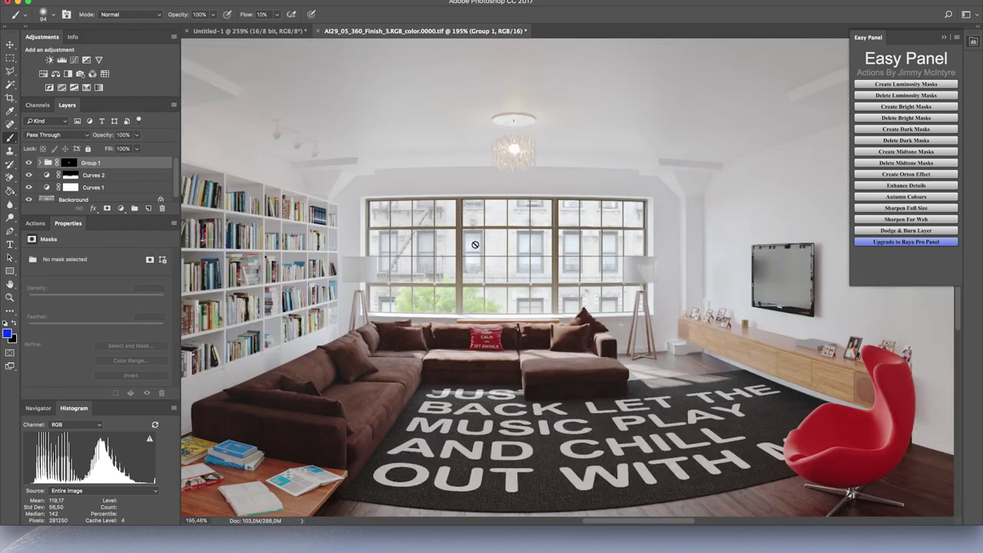
scroll(475, 246, "down", 4)
scroll(476, 245, "down", 5)
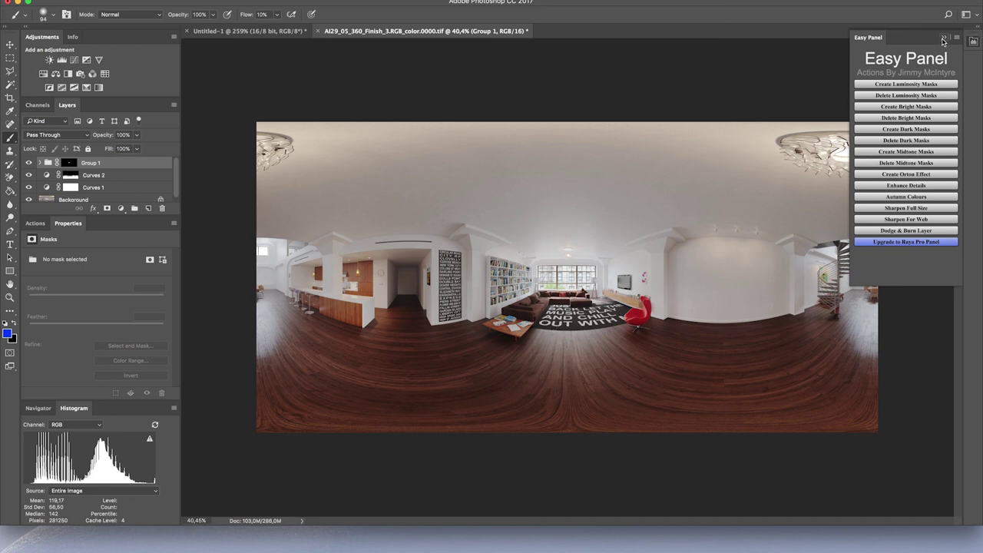
Collapse the floating Easy Panel with its >> button
left_click(908, 93)
left_click(944, 40)
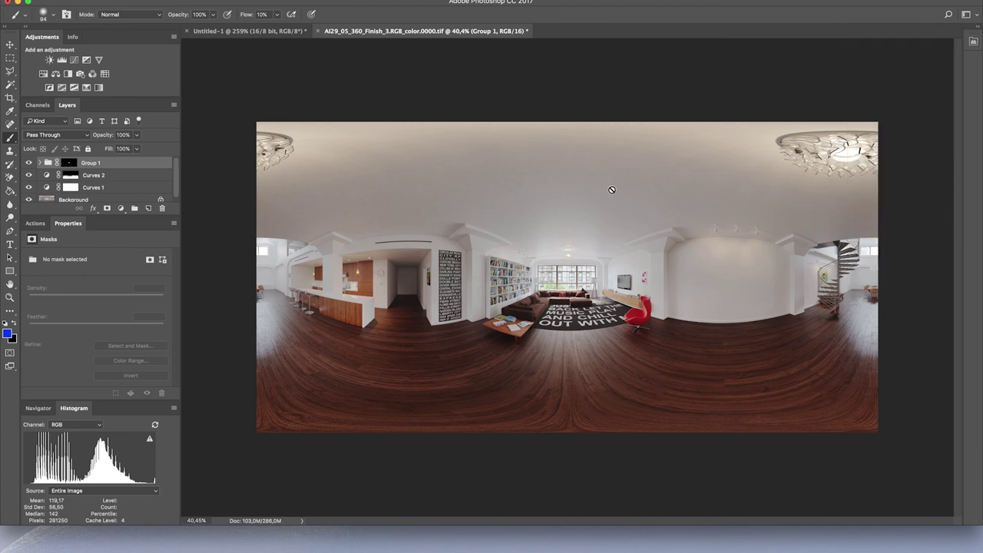